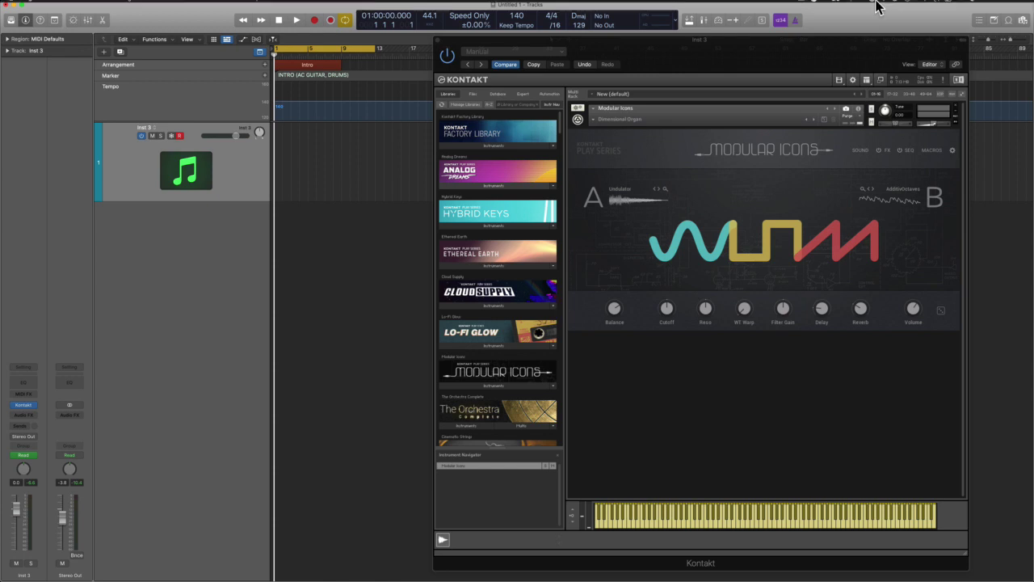
# Move the Kontakt plugin window up and to the left
pyautogui.moveTo(775, 65); pyautogui.dragTo(724, 64)
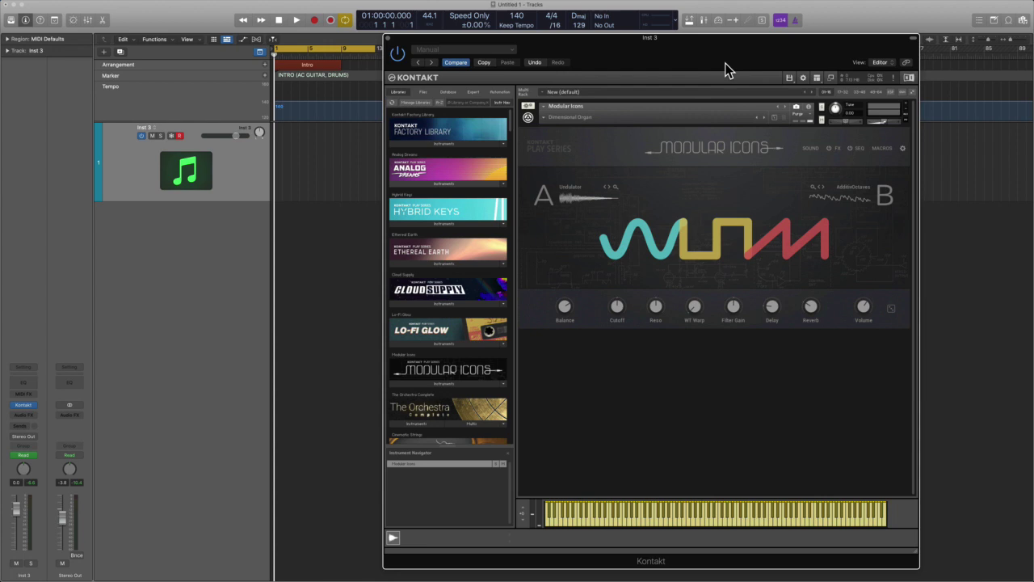
pyautogui.click(790, 81)
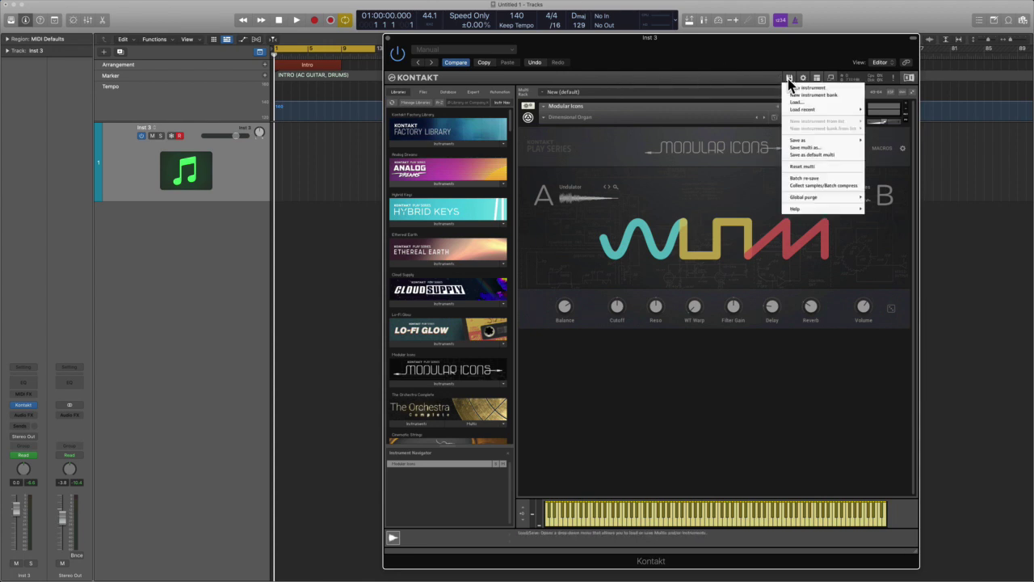
pyautogui.click(753, 76)
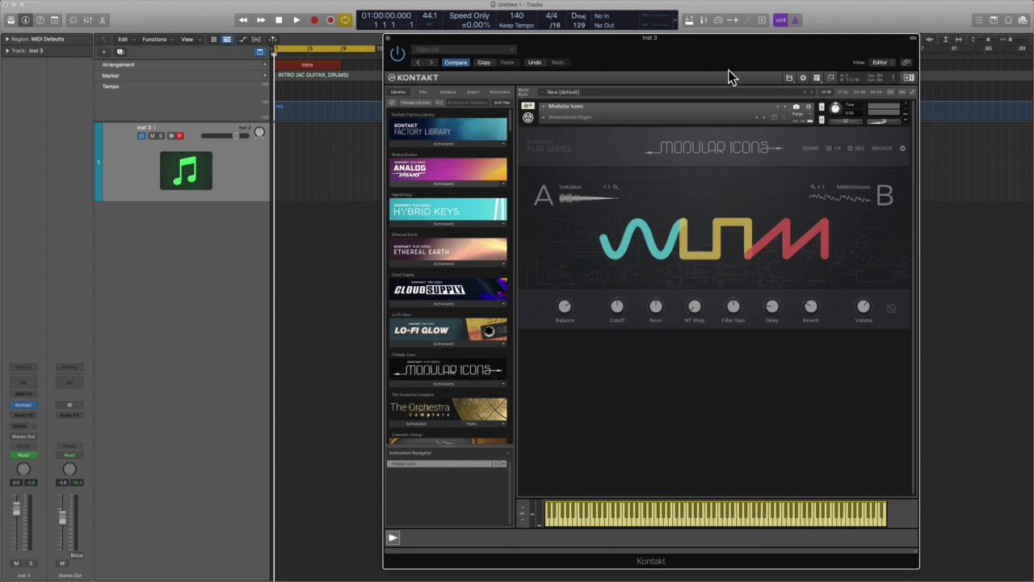
pyautogui.moveTo(719, 69); pyautogui.dragTo(692, 38)
# Hide the library browser from the Workspace menu, then show it again
pyautogui.click(800, 55)
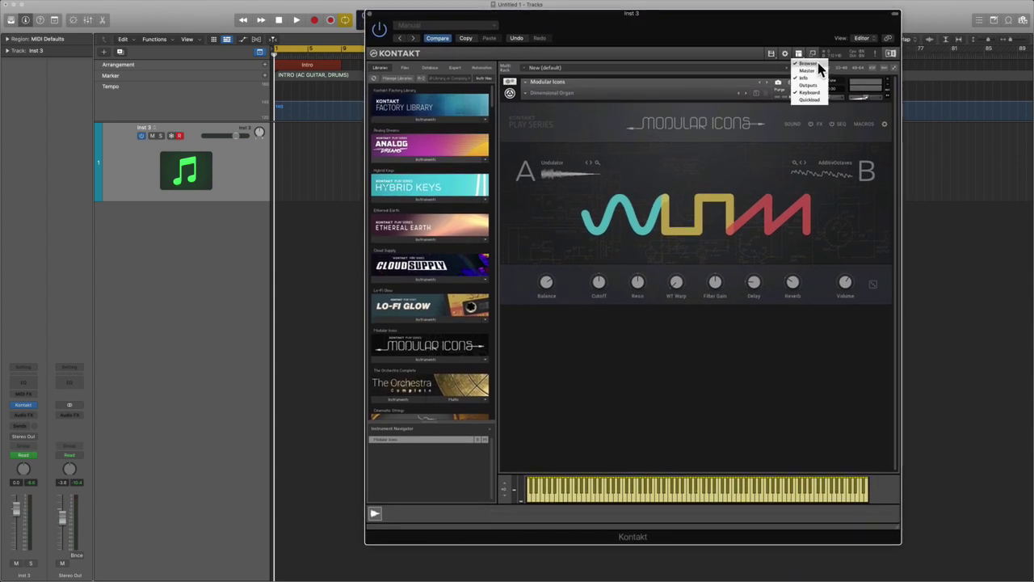
pyautogui.click(808, 63)
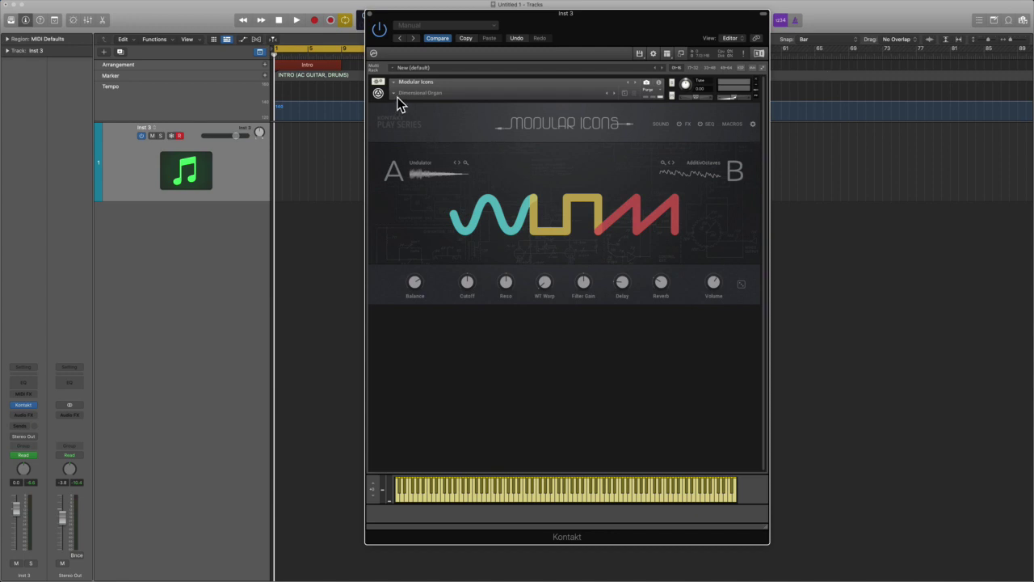
pyautogui.click(639, 52)
# Load the Bass > Almost Electric snapshot in Modular Icons
pyautogui.click(678, 61)
pyautogui.click(527, 92)
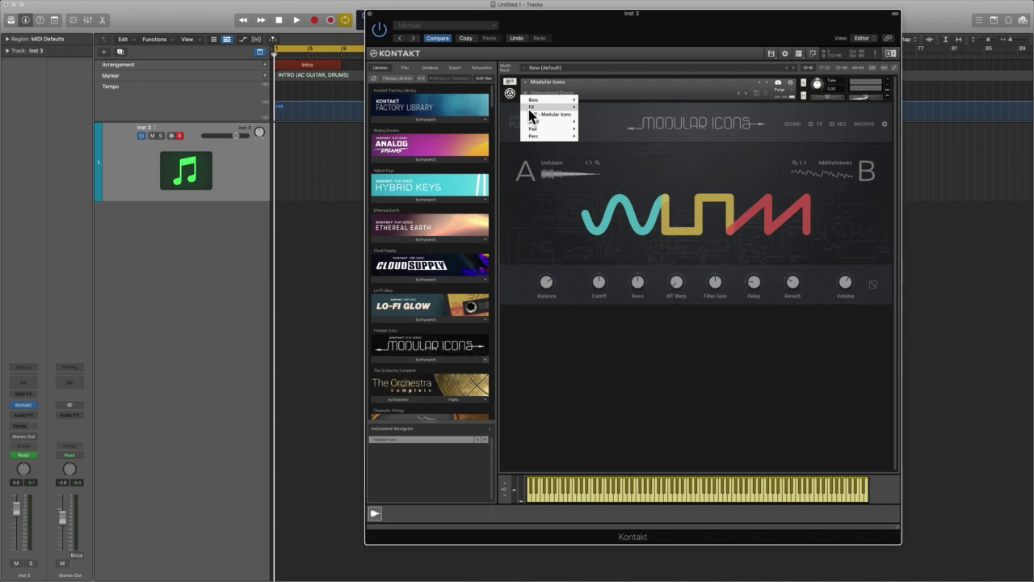
pyautogui.moveTo(546, 101)
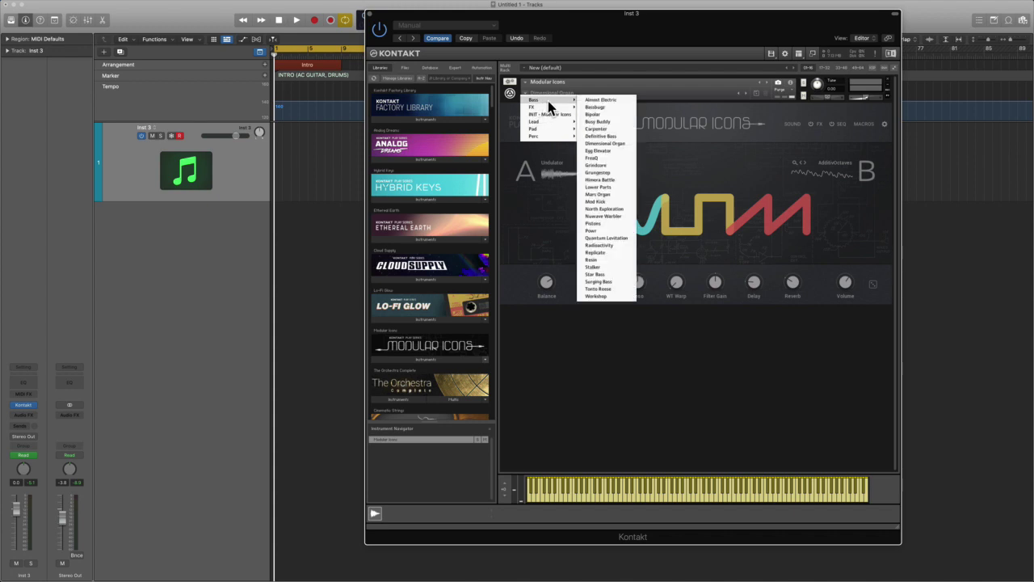
pyautogui.click(606, 100)
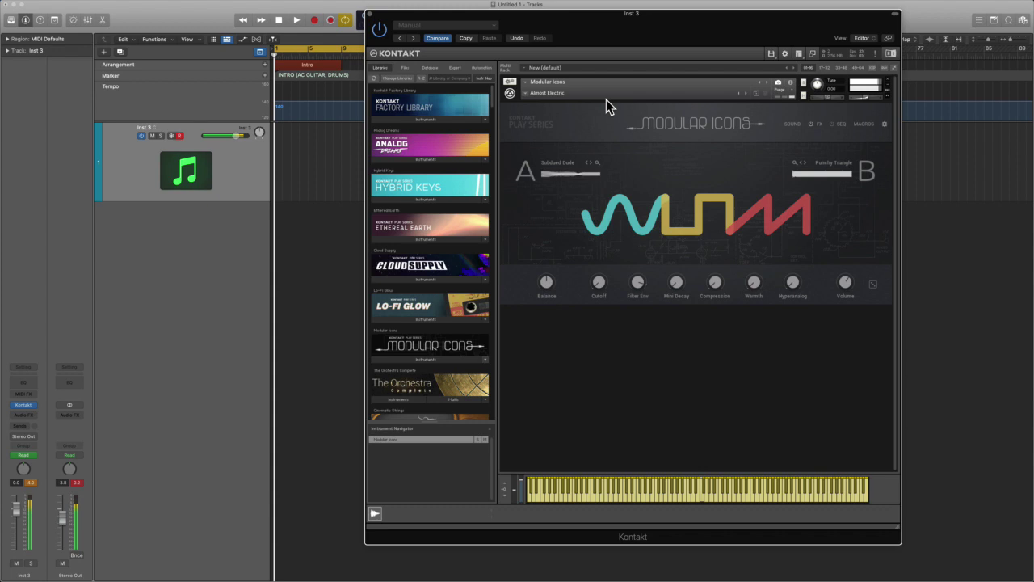
# Step forward two snapshots to Basbugz and turn the Cutoff macro down
pyautogui.click(747, 93)
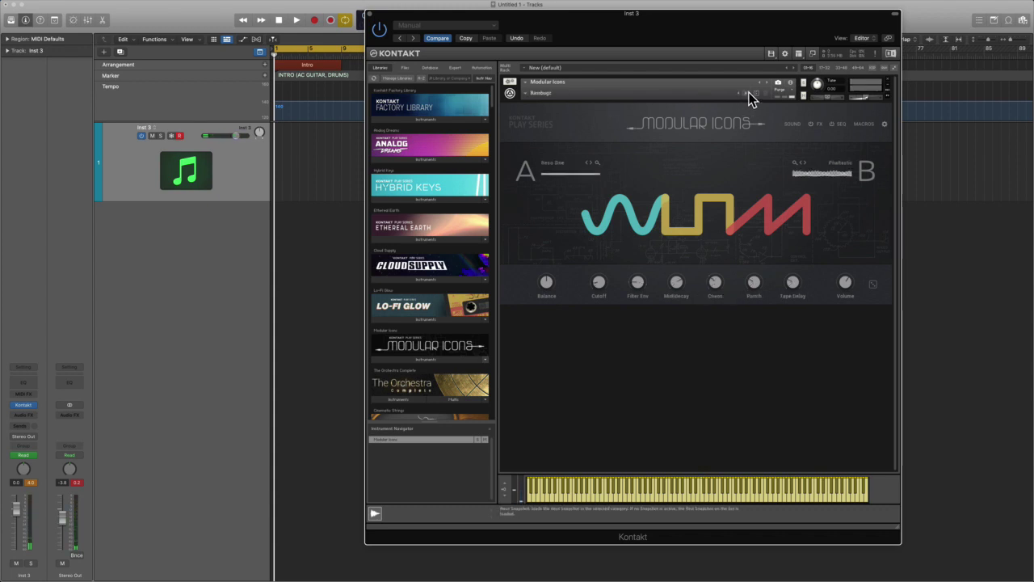
pyautogui.click(746, 94)
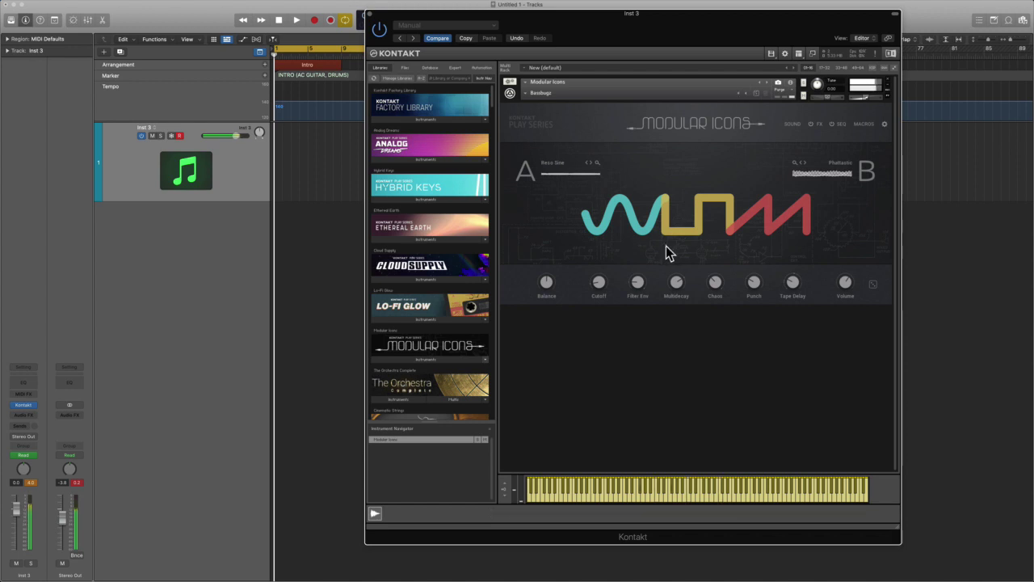
pyautogui.moveTo(599, 288)
pyautogui.mouseDown()
pyautogui.moveTo(605, 226)
pyautogui.moveTo(595, 215)
pyautogui.moveTo(616, 314)
pyautogui.moveTo(614, 303)
pyautogui.mouseUp()
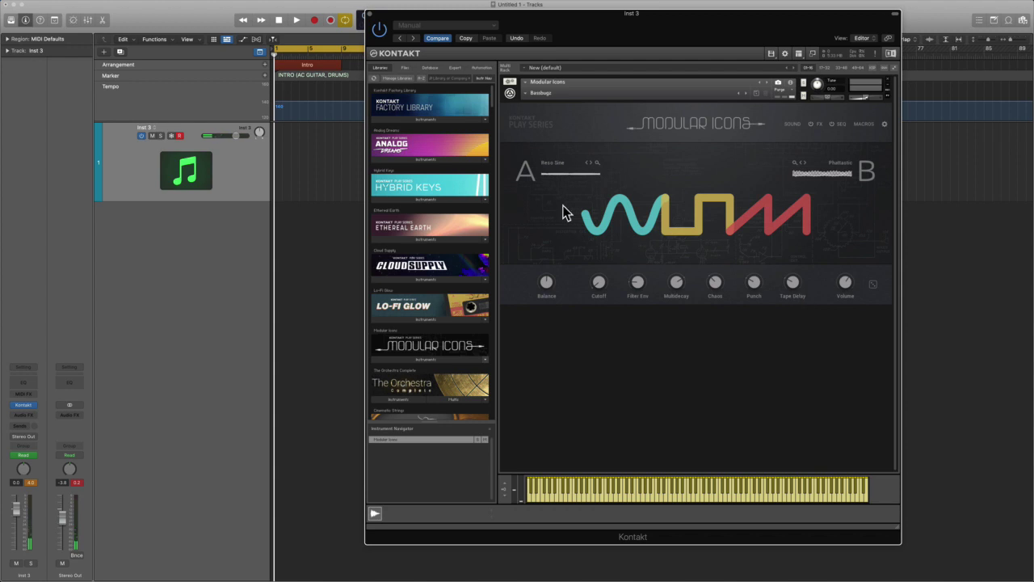
# Check the layer A and B sound lists, then set Balance to A 58
pyautogui.click(545, 165)
pyautogui.click(525, 232)
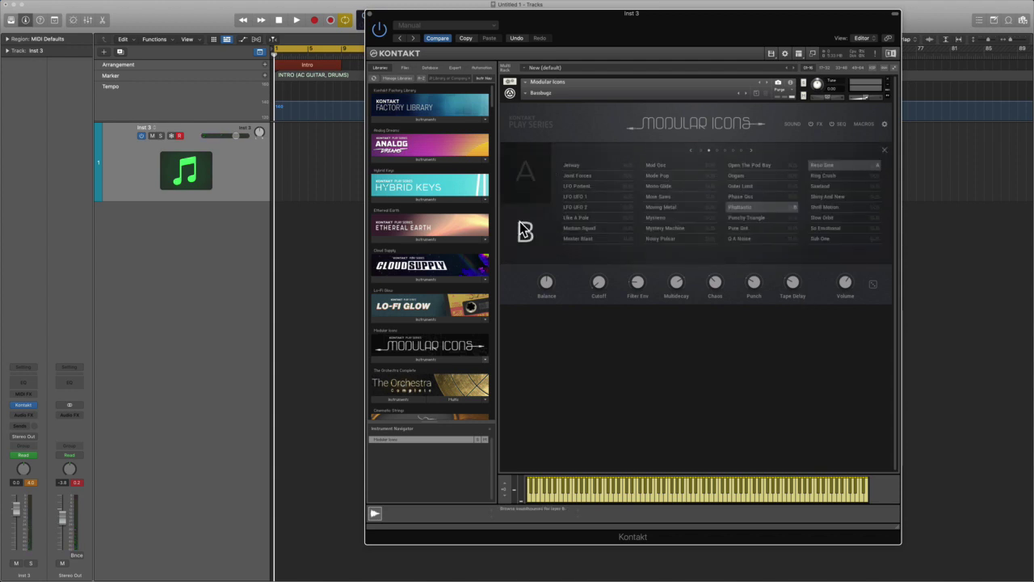
pyautogui.click(884, 150)
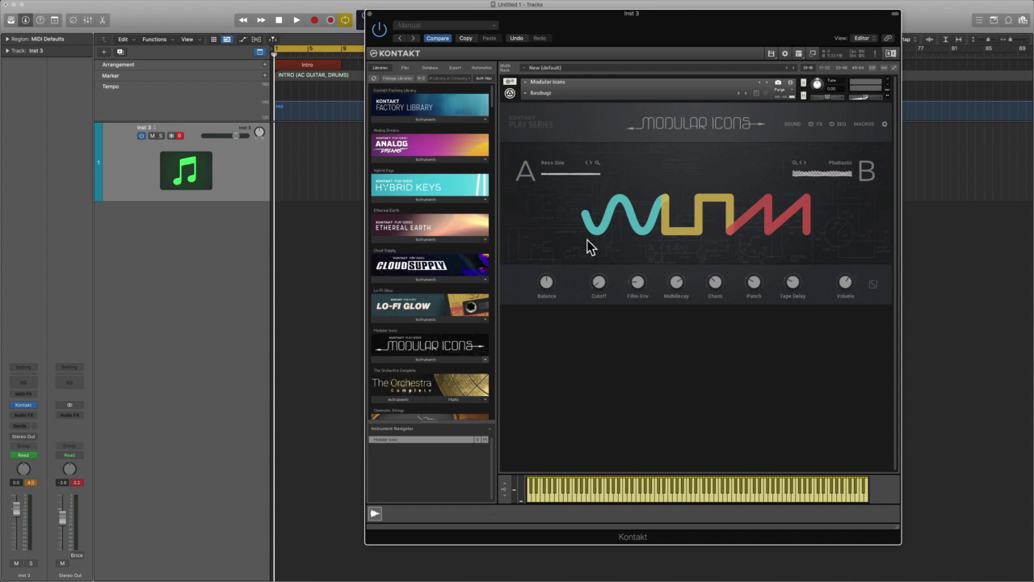
pyautogui.moveTo(545, 286); pyautogui.dragTo(584, 307)
# Browse the SOUND, FX, SEQ and MACROS pages of Modular Icons
pyautogui.click(792, 125)
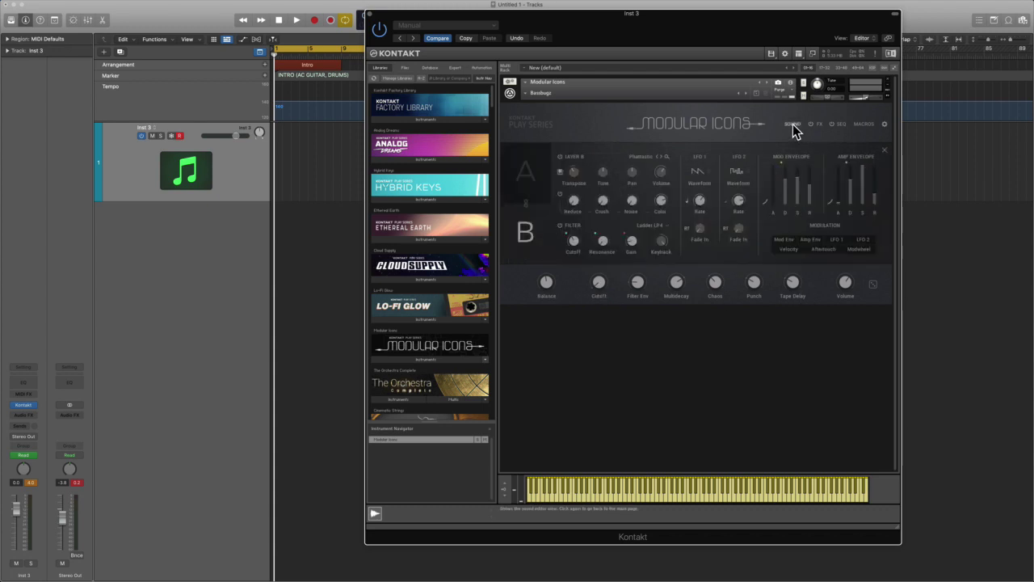
pyautogui.click(792, 125)
pyautogui.click(818, 124)
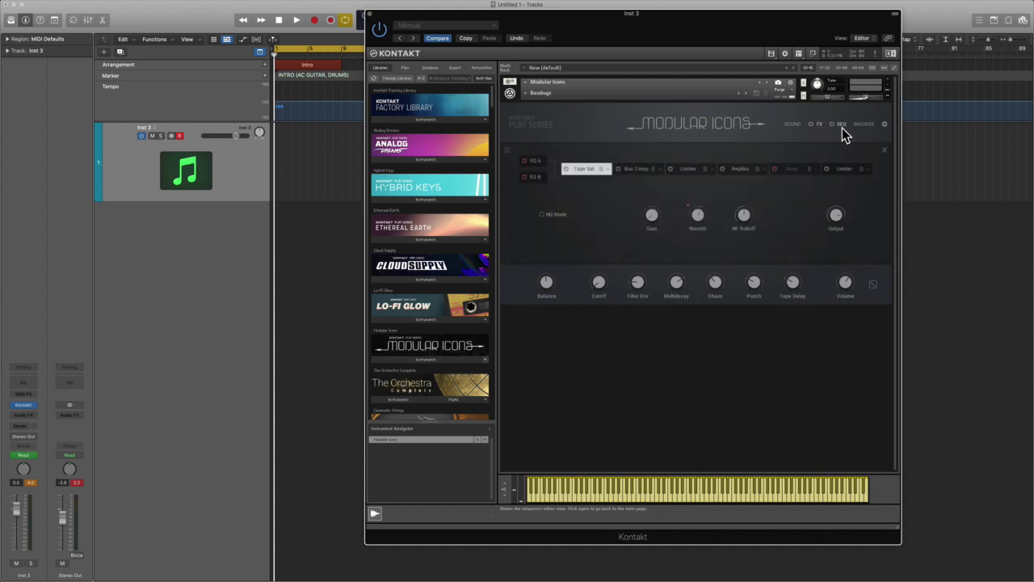
pyautogui.click(844, 124)
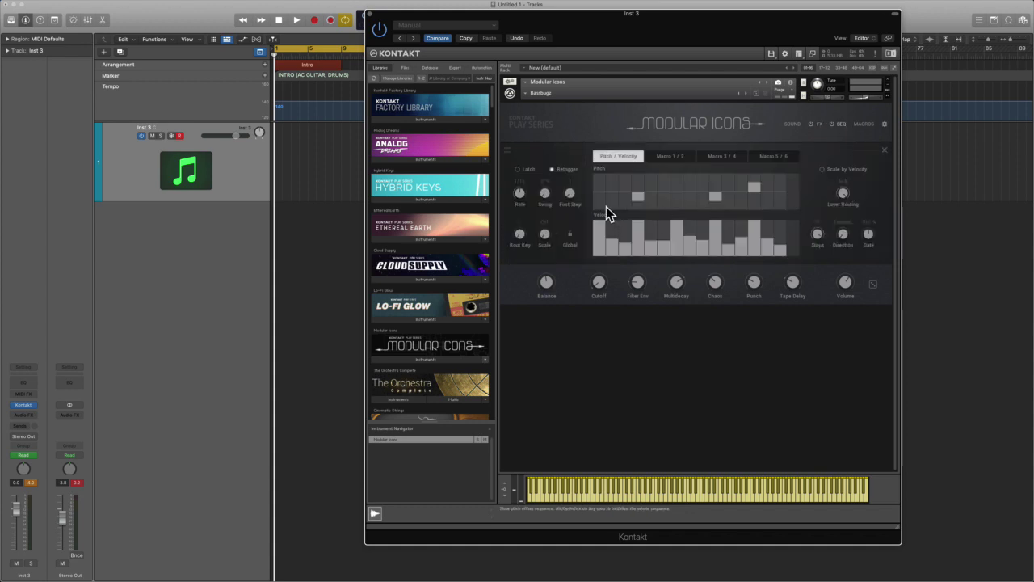
pyautogui.click(863, 124)
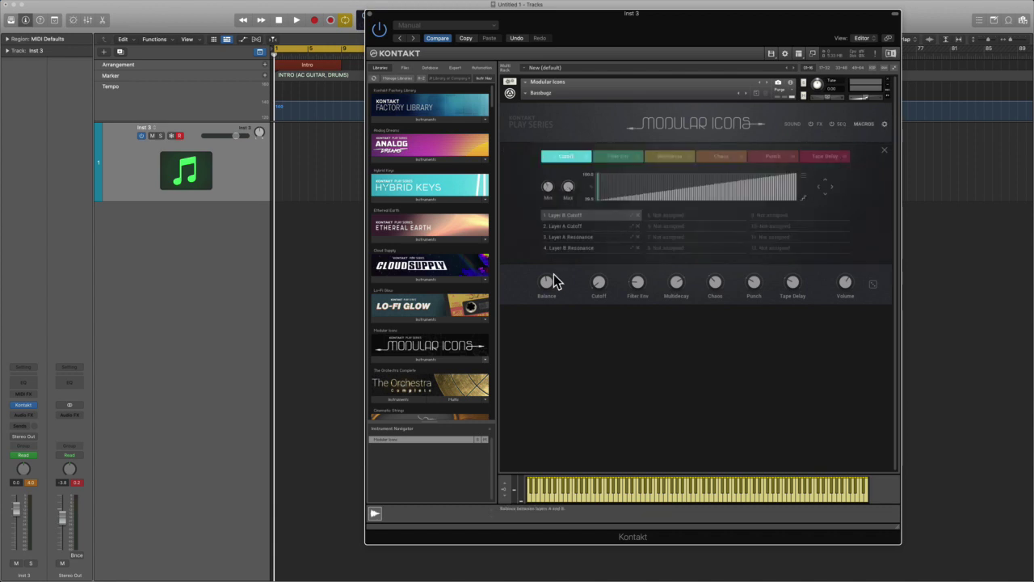
# Show the gear settings page with voice, key range and pitch-bend options
pyautogui.click(885, 124)
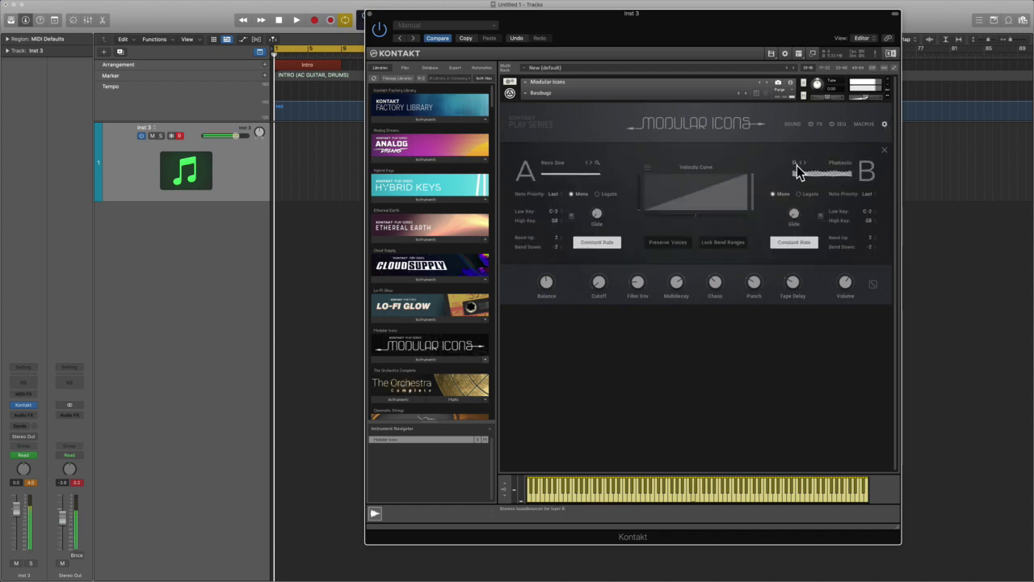
pyautogui.click(884, 124)
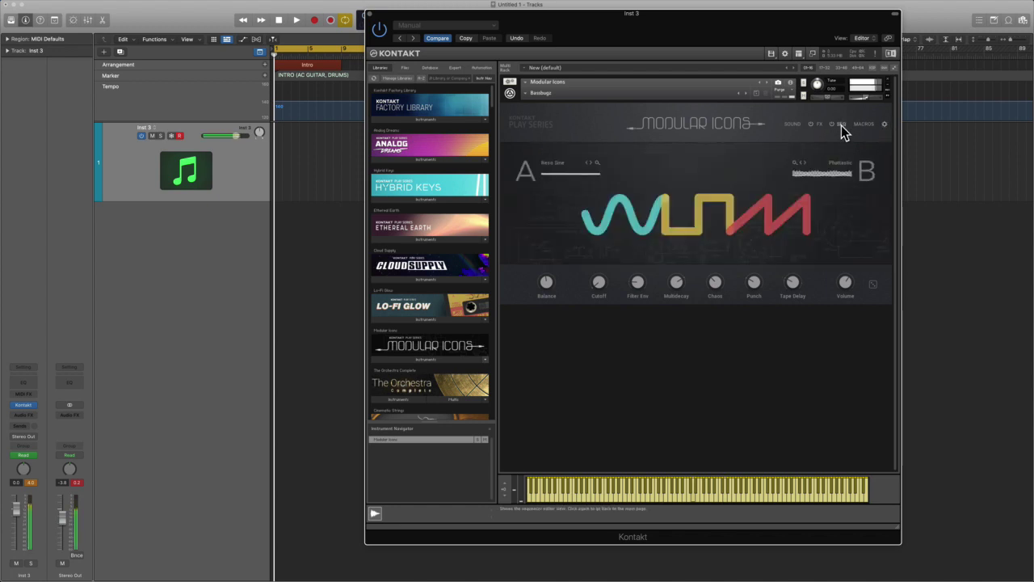
pyautogui.click(793, 125)
pyautogui.click(884, 125)
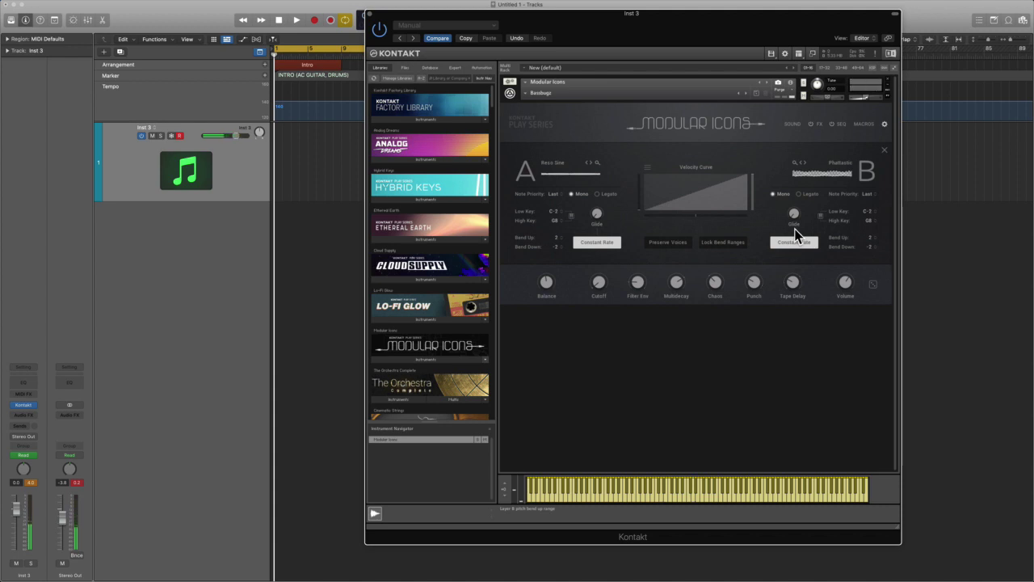
# Load the FX snapshot 'A Nuke For Every Mood'
pyautogui.click(527, 95)
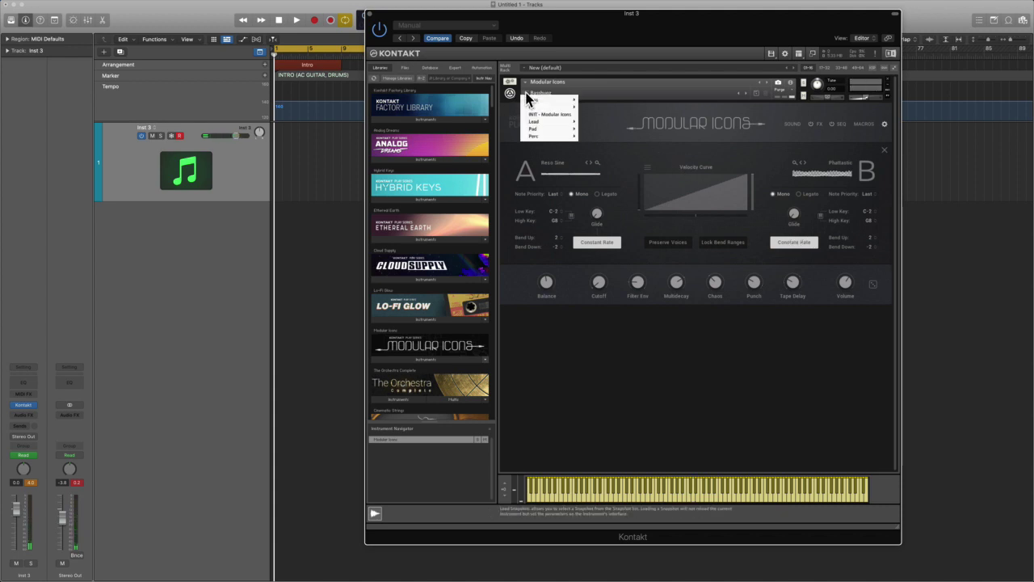
pyautogui.moveTo(566, 106)
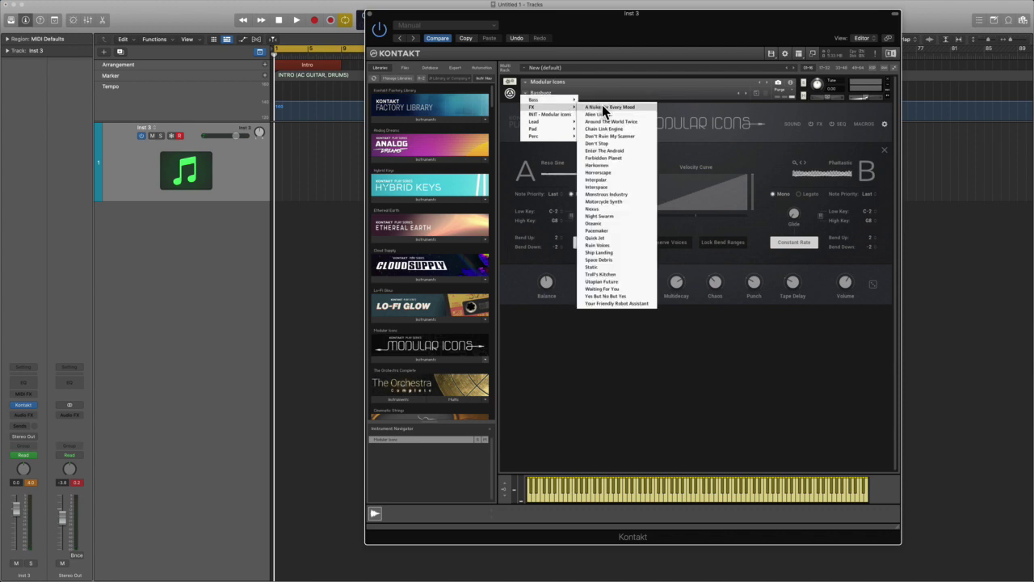
pyautogui.click(602, 106)
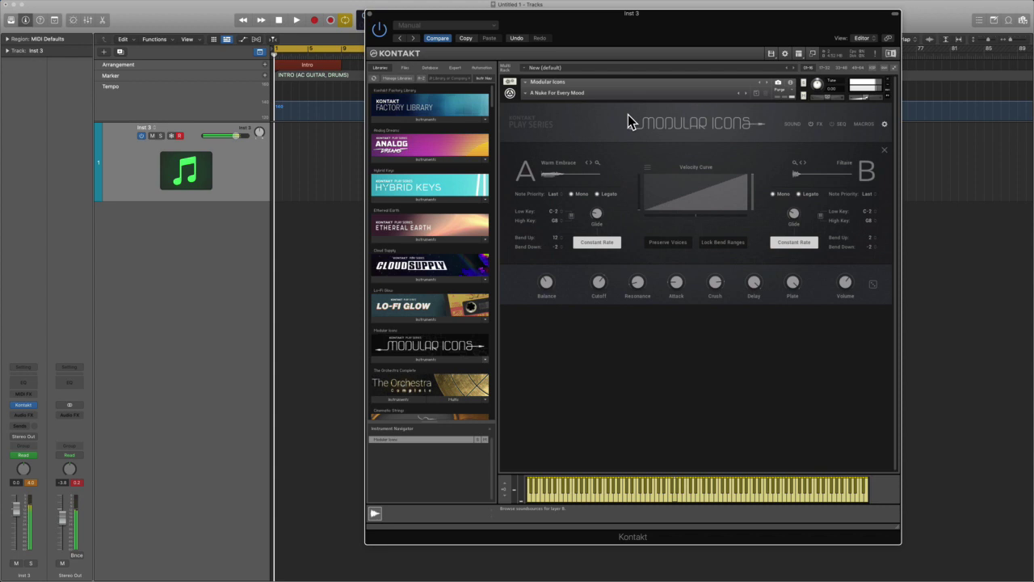
# Step past Alien Liquid to the next snapshot and view its layer sound editor
pyautogui.click(747, 93)
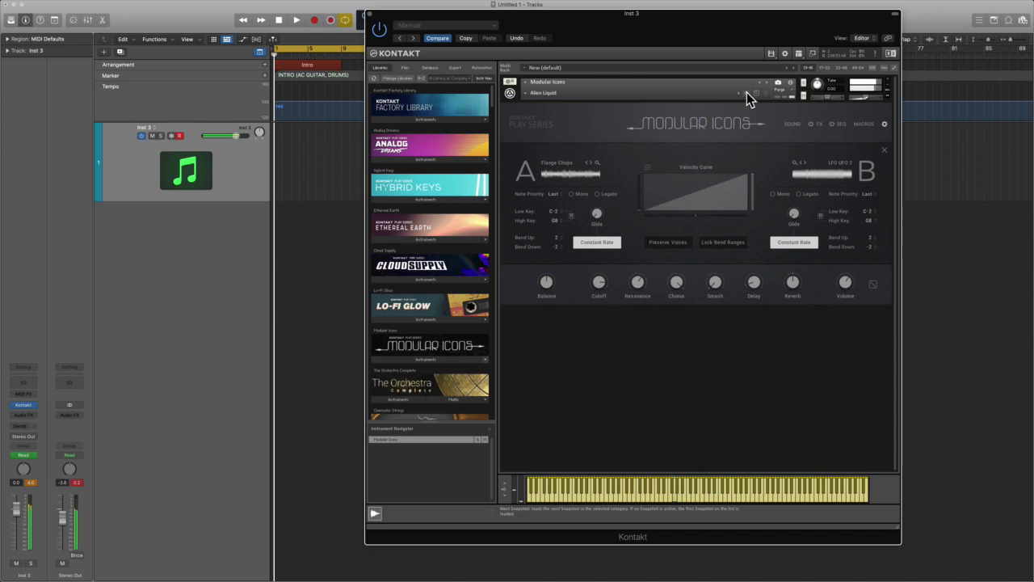
pyautogui.click(746, 92)
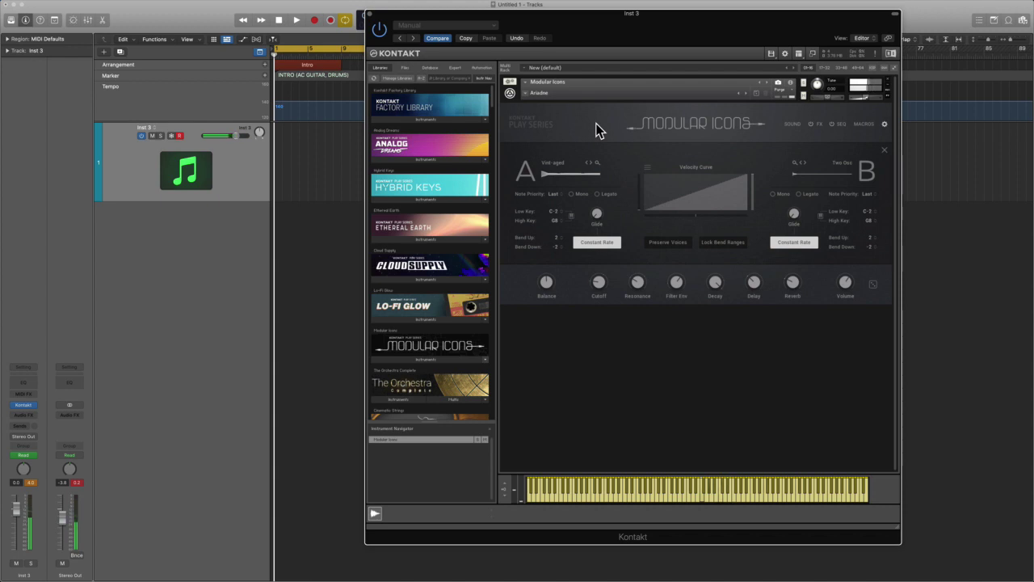
pyautogui.click(792, 126)
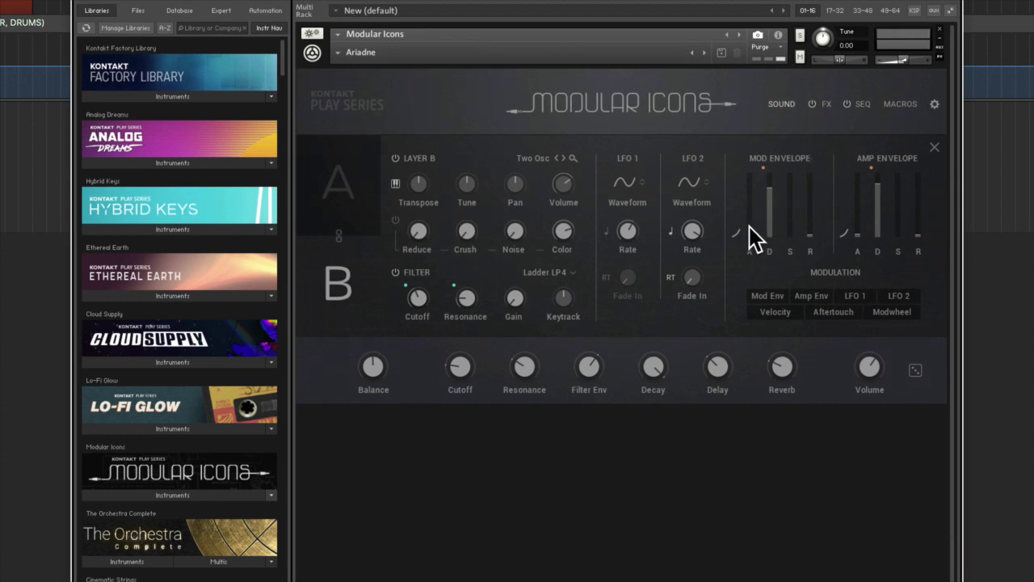
# Select layer A in the sound editor and pan it fully left
pyautogui.click(342, 181)
pyautogui.click(354, 277)
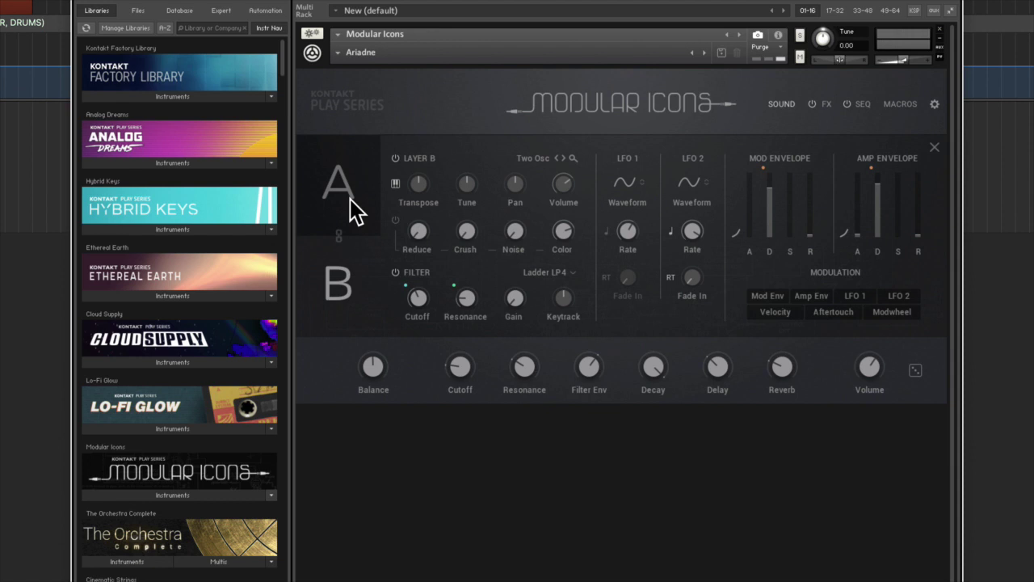
pyautogui.click(351, 202)
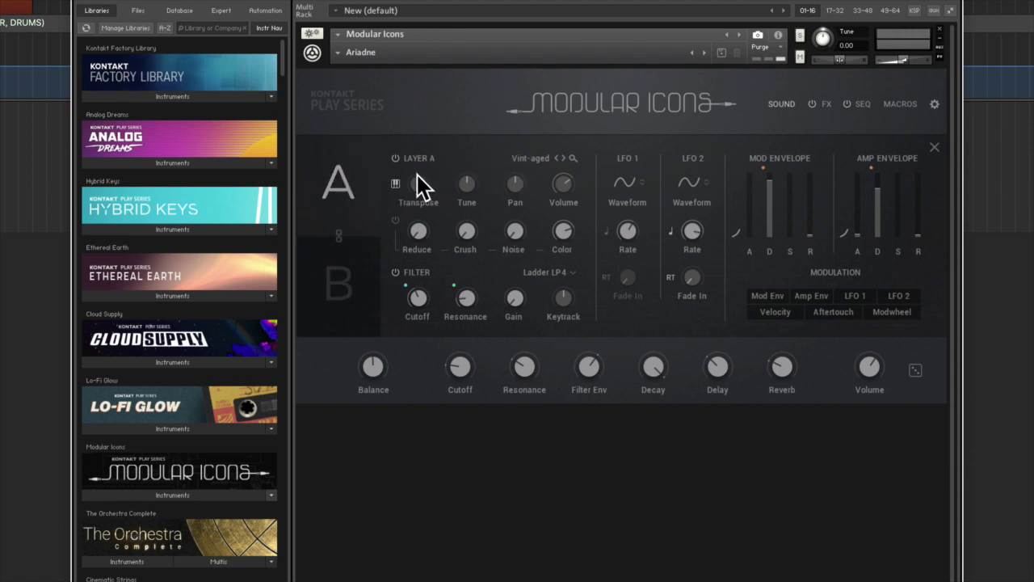
pyautogui.click(788, 108)
pyautogui.click(787, 108)
pyautogui.moveTo(520, 190)
pyautogui.mouseDown()
pyautogui.moveTo(530, 242)
pyautogui.moveTo(528, 115)
pyautogui.moveTo(535, 192)
pyautogui.mouseUp()
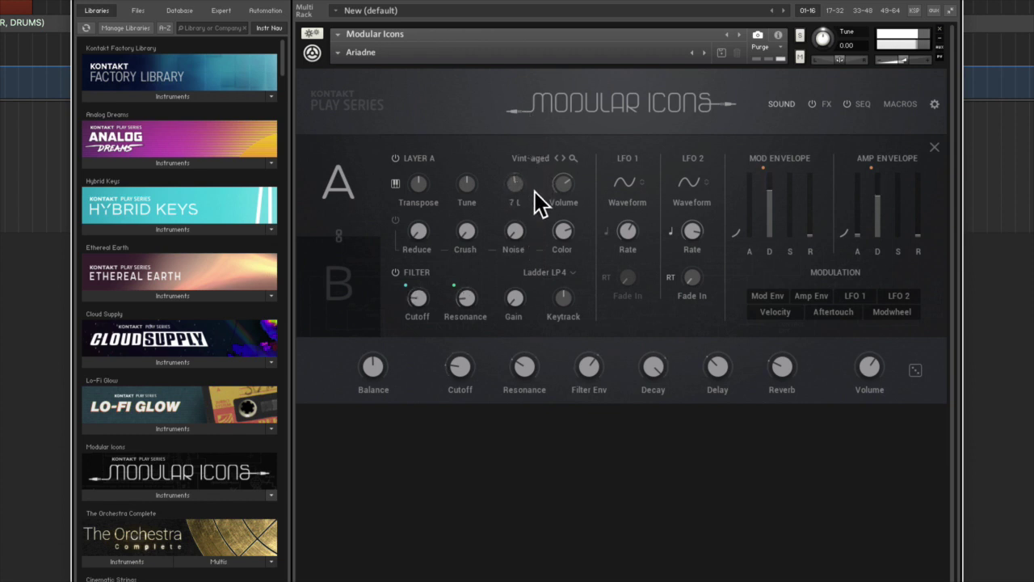
# Audition Warp Drive, then load Tubular on layer A and pan it fully right
pyautogui.click(573, 159)
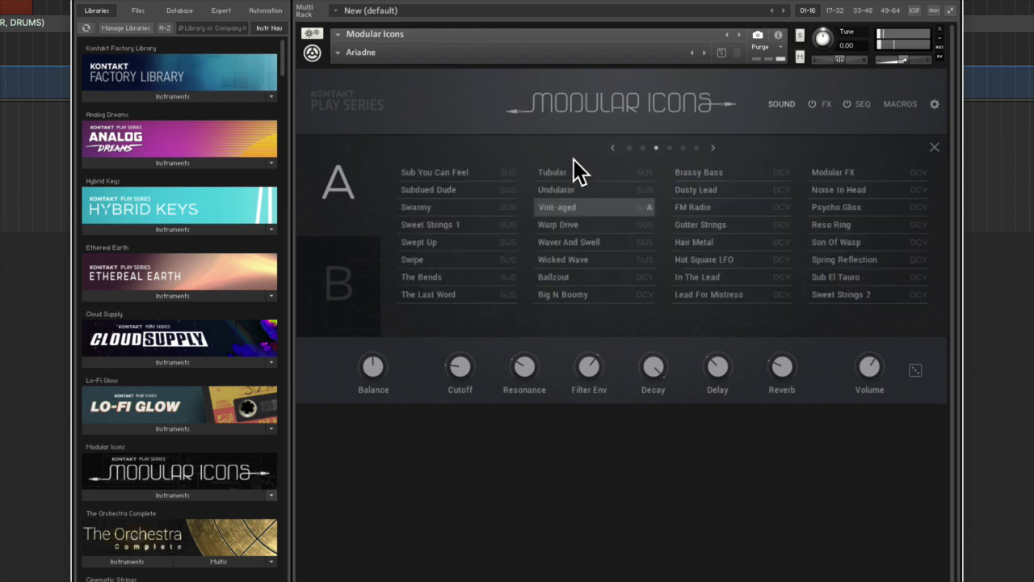
pyautogui.click(572, 224)
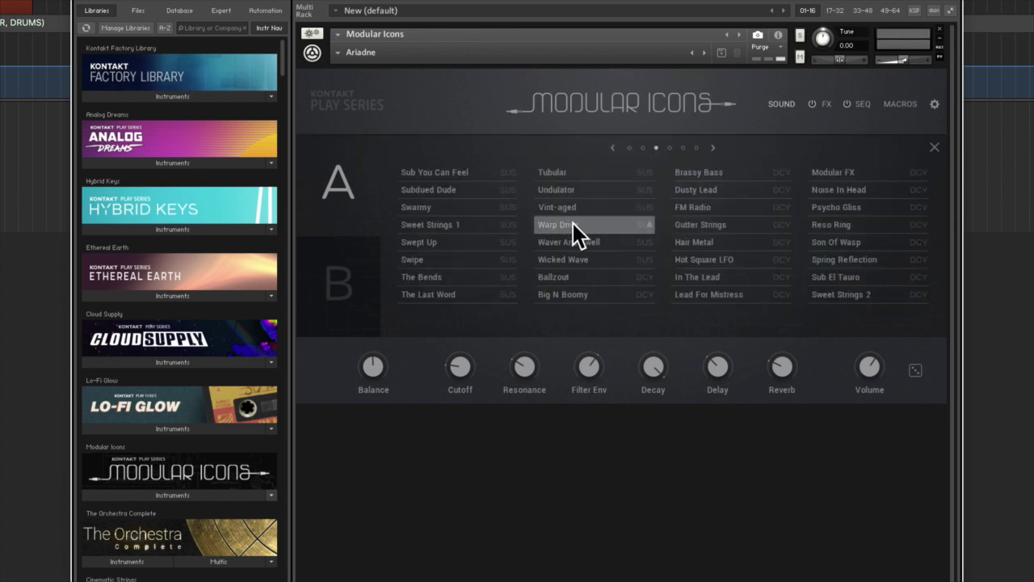
pyautogui.click(566, 175)
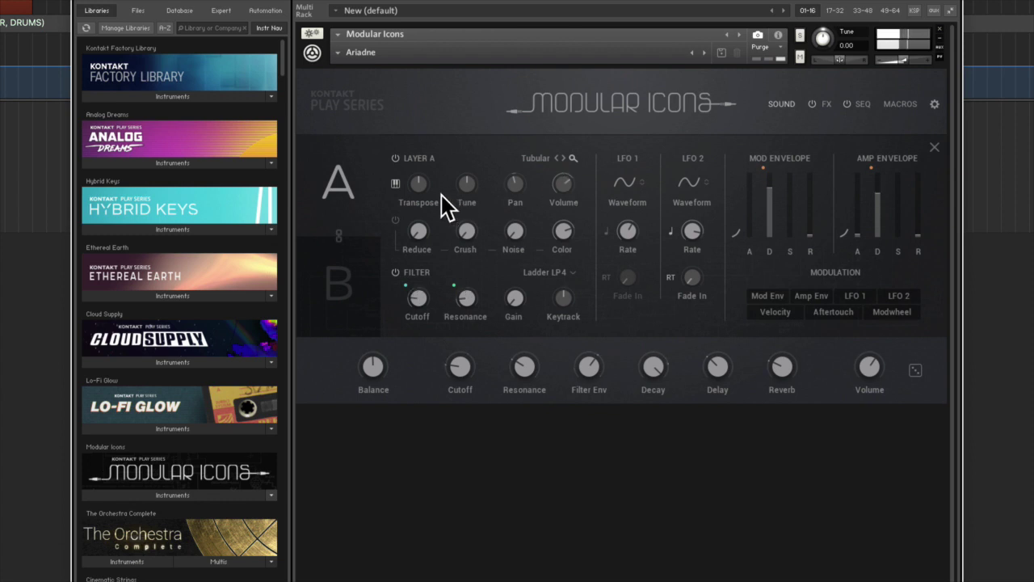
pyautogui.moveTo(509, 190)
pyautogui.mouseDown()
pyautogui.moveTo(521, 122)
pyautogui.moveTo(529, 193)
pyautogui.mouseUp()
# Raise Noise, set Crush to 16 bits, tweak Color, and rebalance A/B toward centre
pyautogui.moveTo(521, 228)
pyautogui.mouseDown()
pyautogui.moveTo(522, 191)
pyautogui.moveTo(516, 217)
pyautogui.mouseUp()
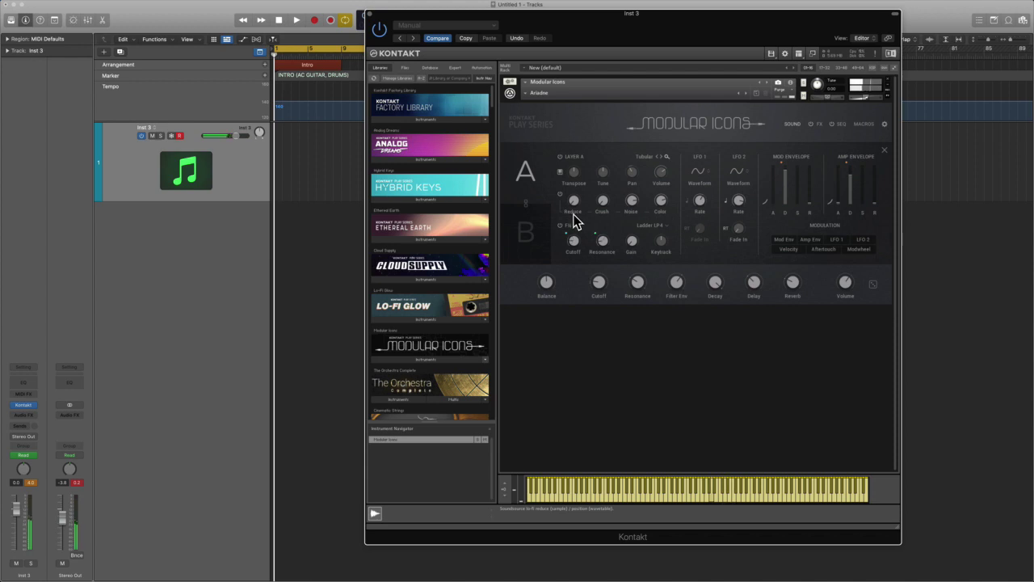
pyautogui.moveTo(576, 205)
pyautogui.moveTo(605, 200); pyautogui.dragTo(608, 164)
pyautogui.moveTo(664, 207); pyautogui.dragTo(661, 206)
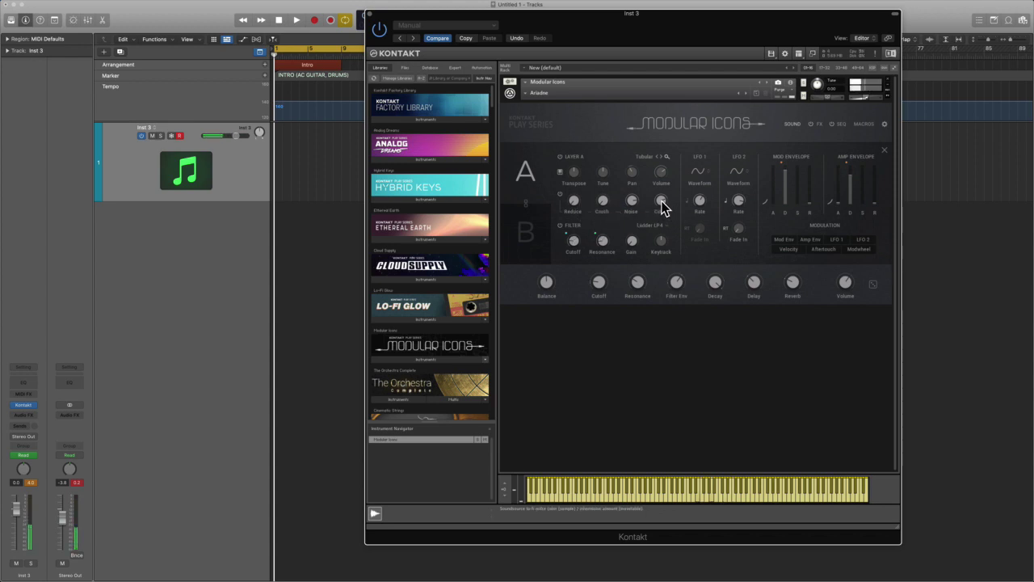
pyautogui.moveTo(663, 206)
pyautogui.mouseDown()
pyautogui.moveTo(664, 178)
pyautogui.moveTo(661, 207)
pyautogui.mouseUp()
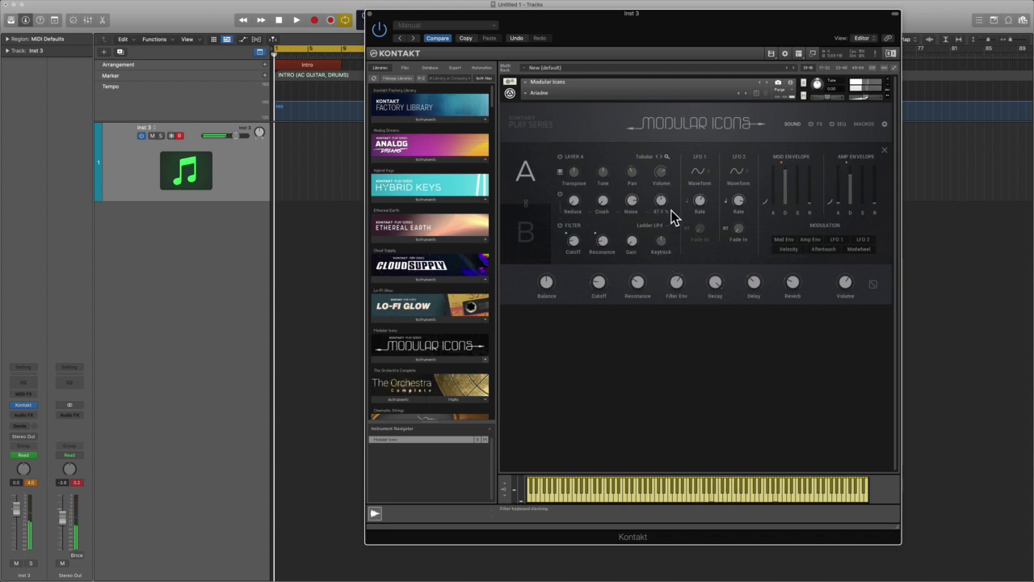
pyautogui.moveTo(673, 201); pyautogui.dragTo(673, 205)
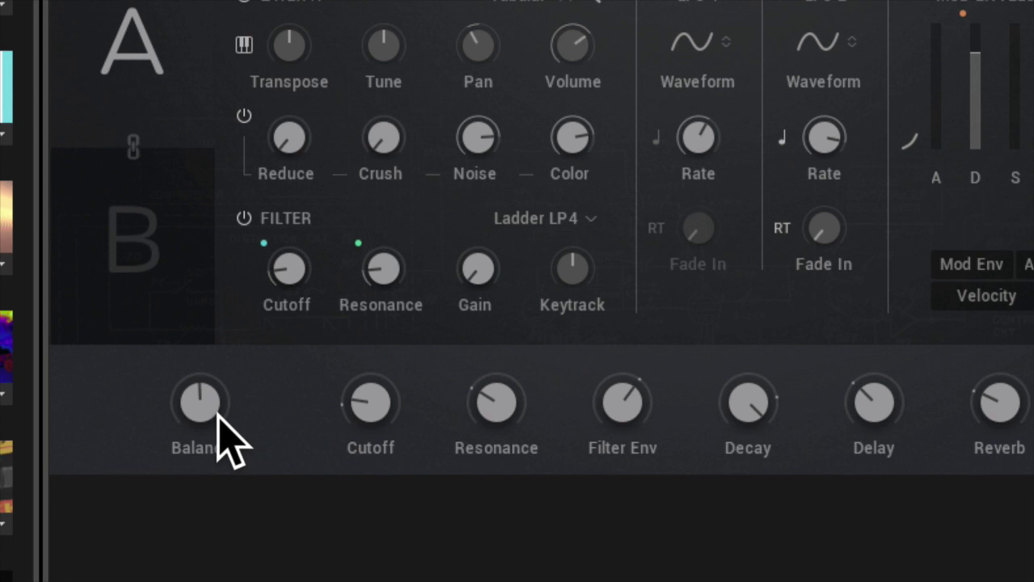
pyautogui.moveTo(215, 422); pyautogui.dragTo(247, 581)
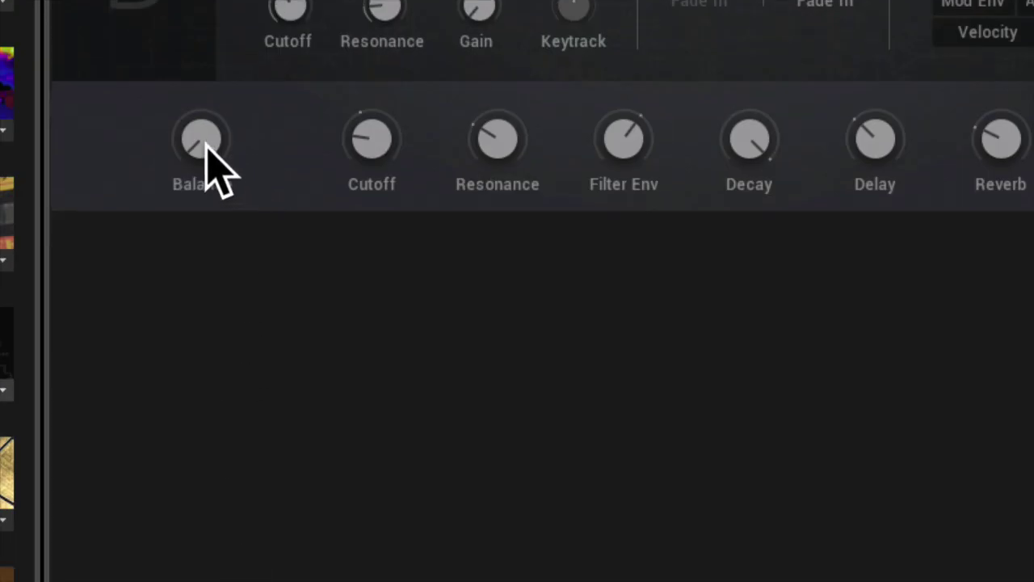
pyautogui.moveTo(203, 146); pyautogui.dragTo(235, 353)
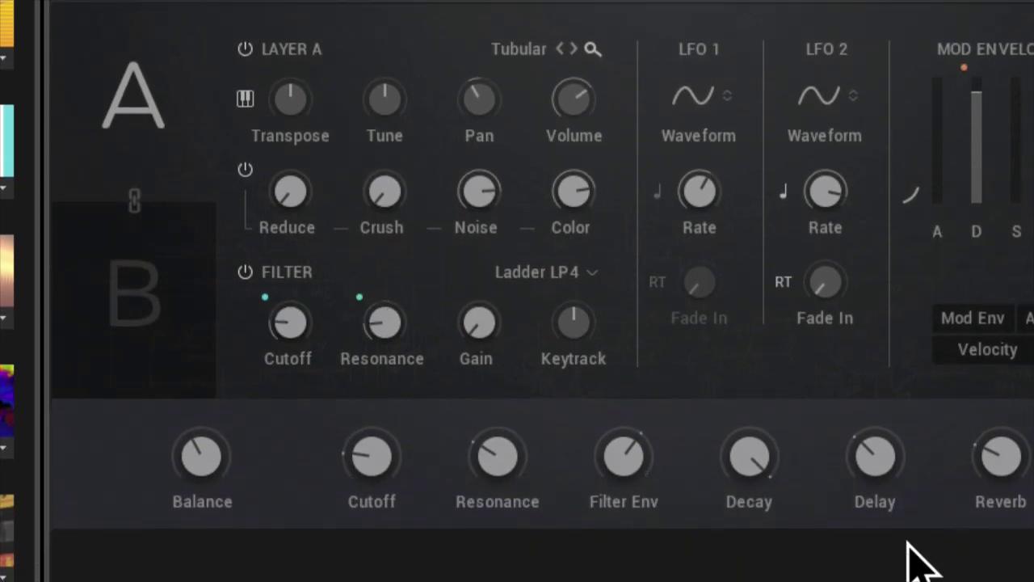
# Keep the Ladder LP4 filter type and switch layer A's filter on
pyautogui.click(573, 274)
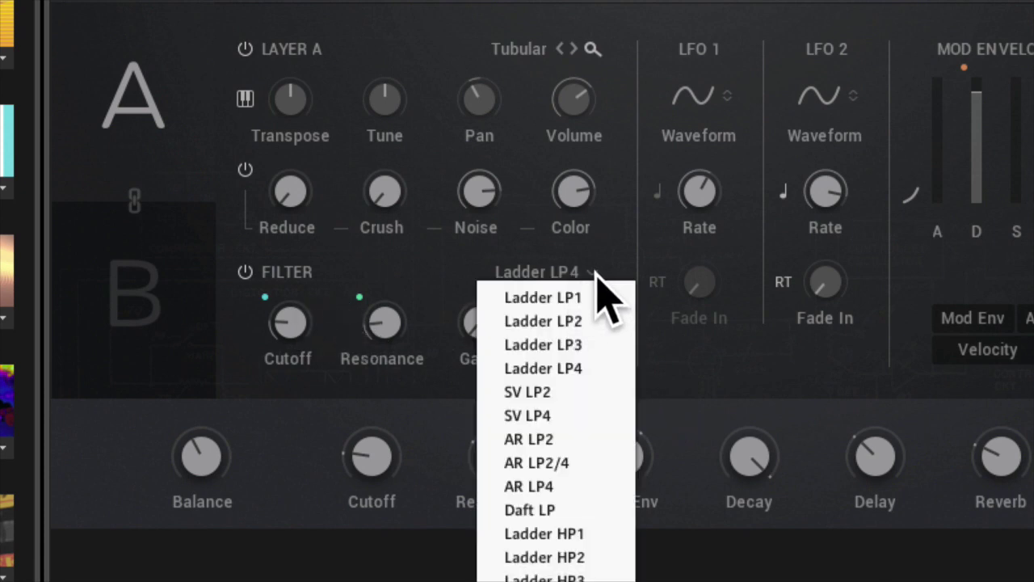
pyautogui.click(444, 282)
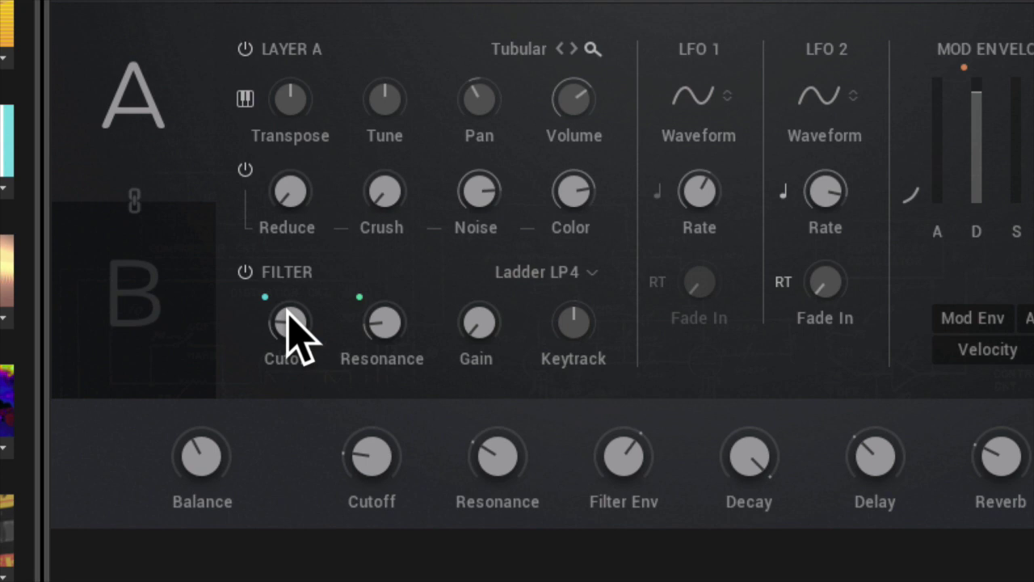
pyautogui.click(246, 272)
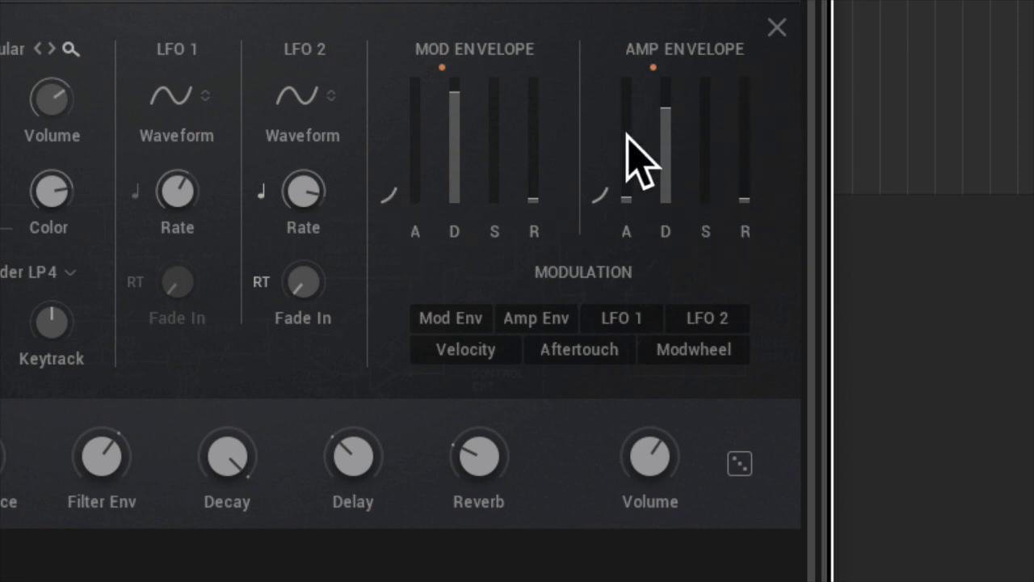
# Inspect Mod Env, Amp Env and LFO 1 amounts, zeroing Volume's, ending on Mod Env
pyautogui.click(469, 311)
pyautogui.click(469, 315)
pyautogui.click(511, 316)
pyautogui.click(540, 322)
pyautogui.click(596, 323)
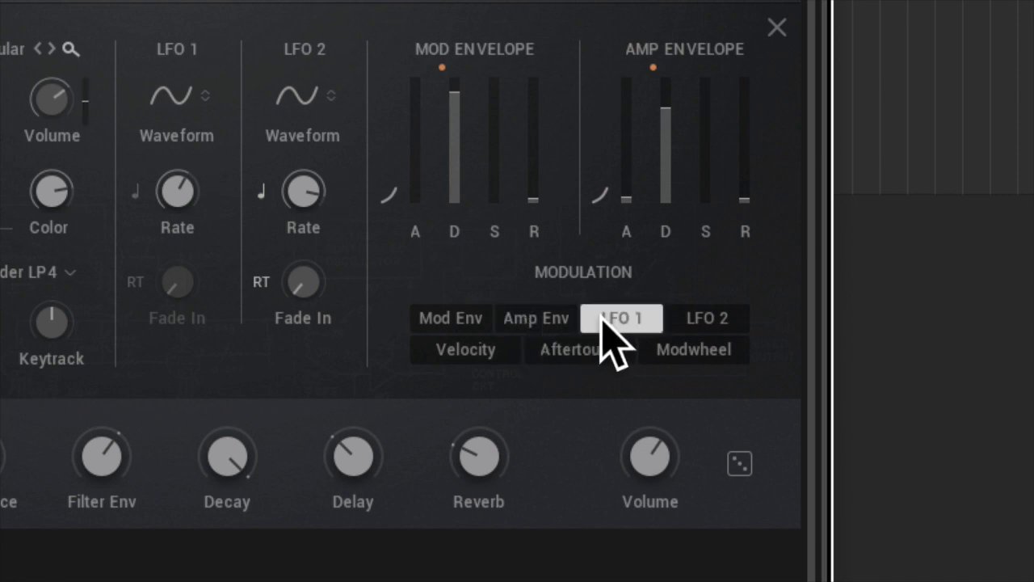
pyautogui.moveTo(85, 103); pyautogui.dragTo(169, 89)
pyautogui.click(480, 310)
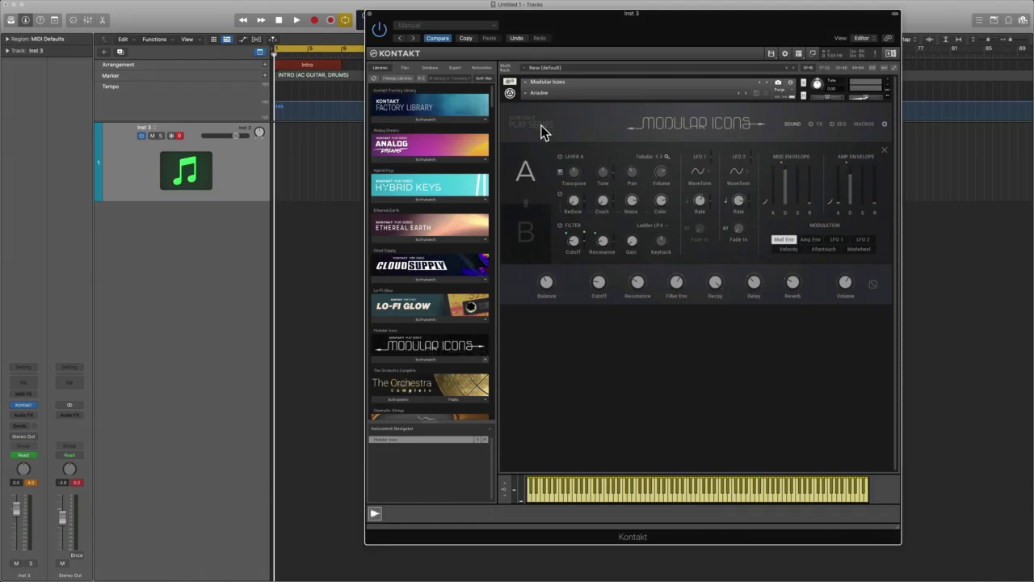
# Load the Pad > Ambiotic preset in place of Ariadne
pyautogui.click(524, 94)
pyautogui.moveTo(564, 129)
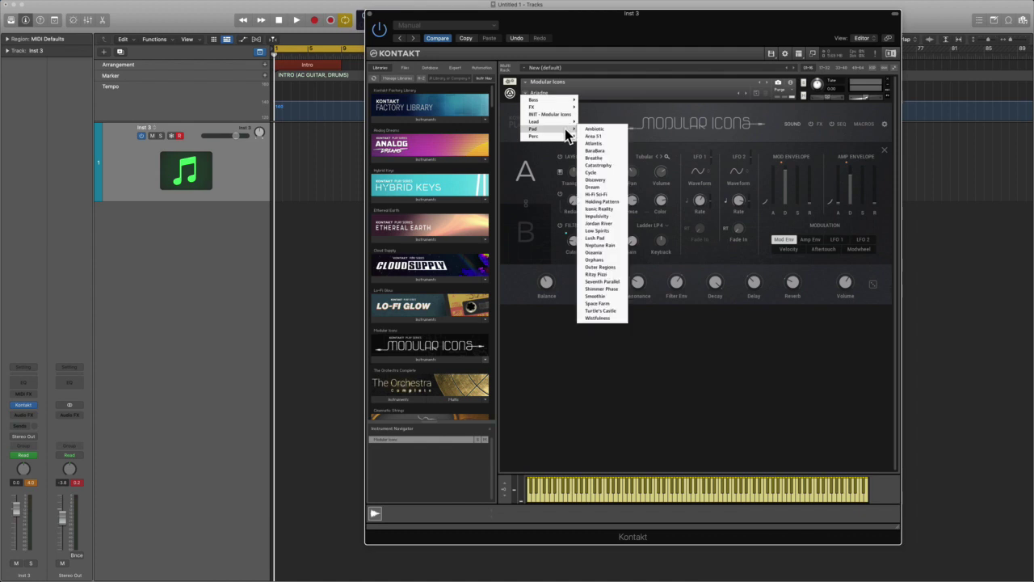
pyautogui.click(603, 129)
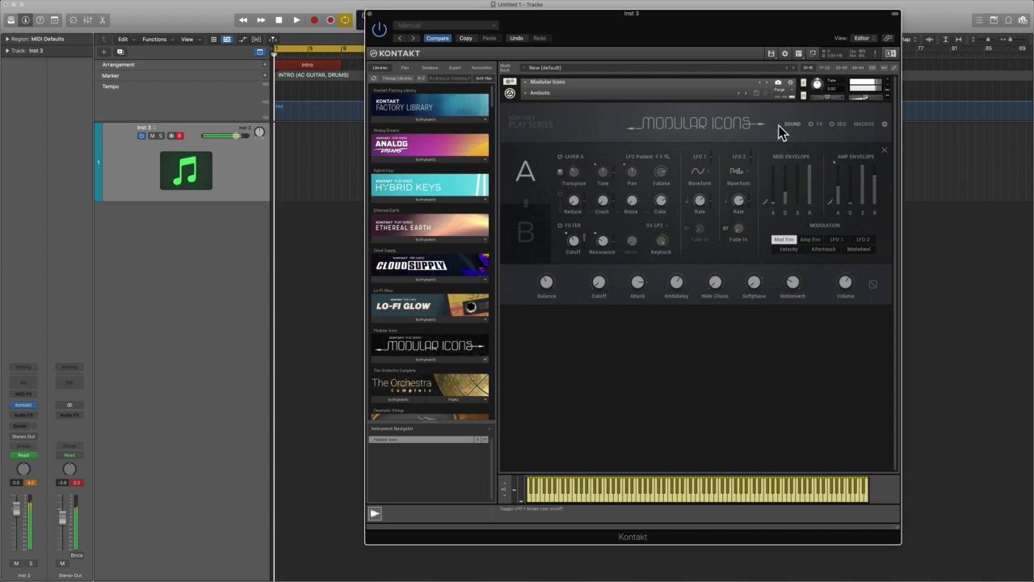
# Show the Ambiotic sequencer and lower the last velocity step to a partial bar
pyautogui.click(841, 123)
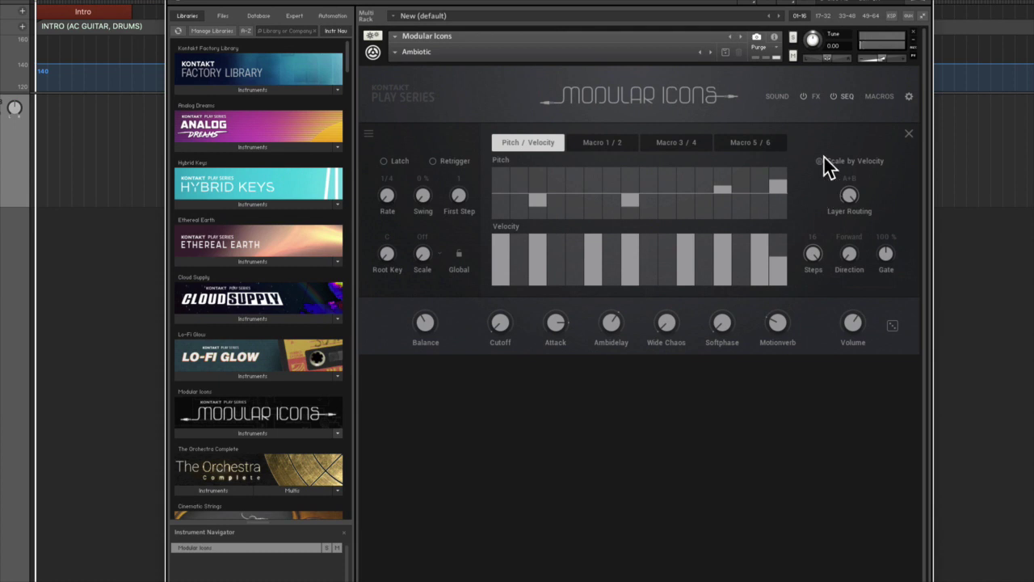
pyautogui.click(773, 259)
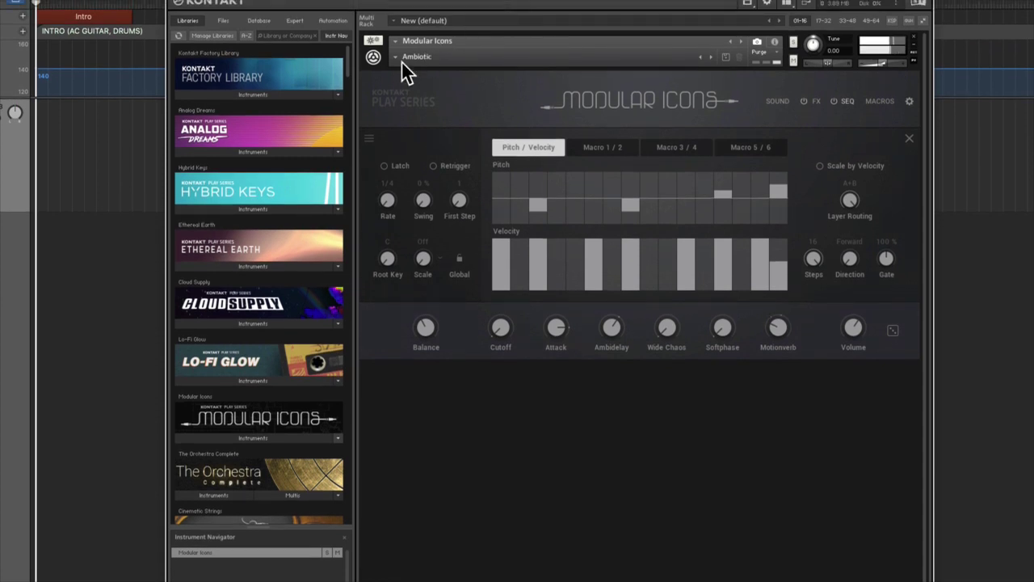
# Switch Modular Icons to the Ariadne lead preset
pyautogui.click(400, 56)
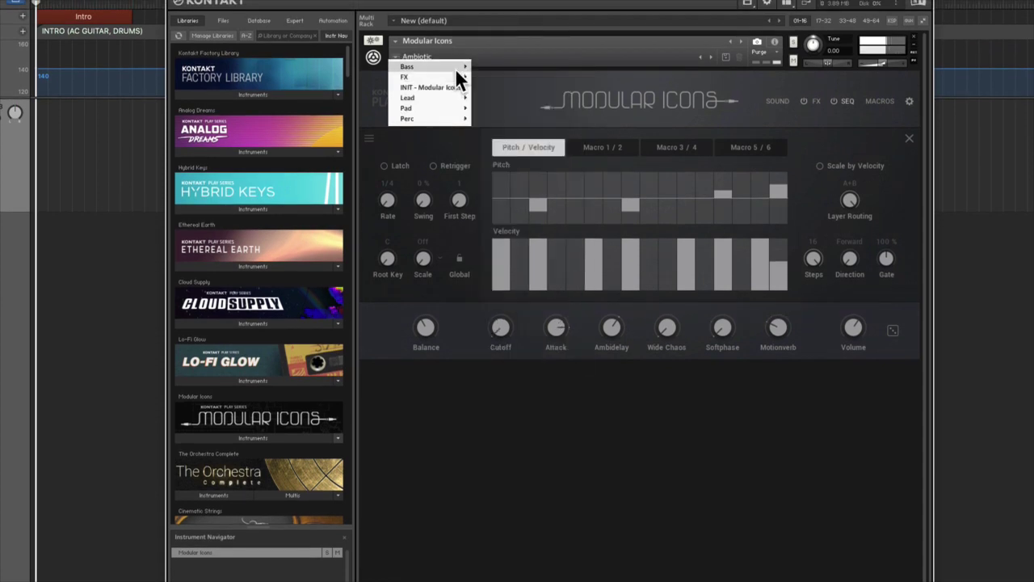
pyautogui.moveTo(451, 96)
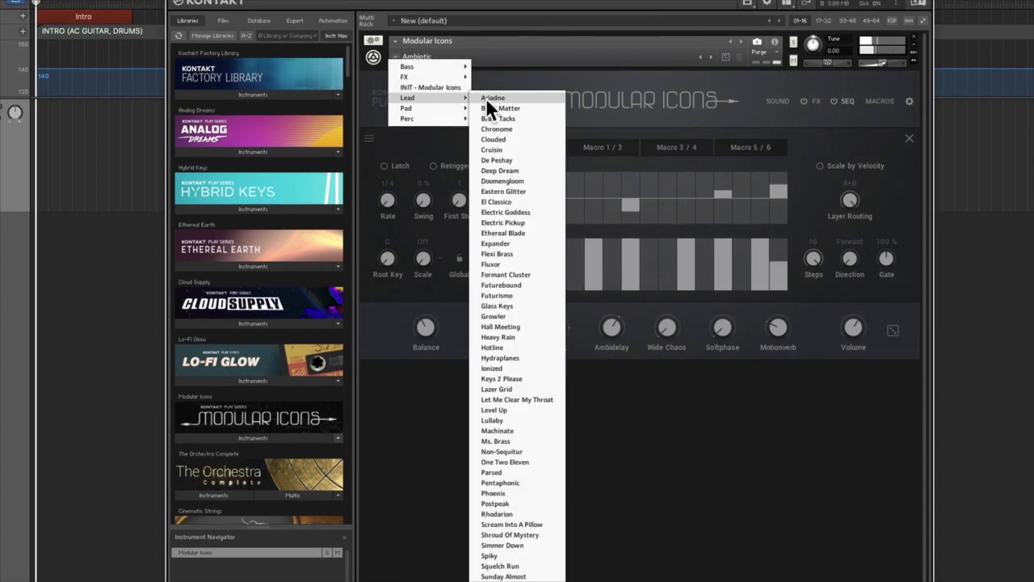
pyautogui.click(485, 98)
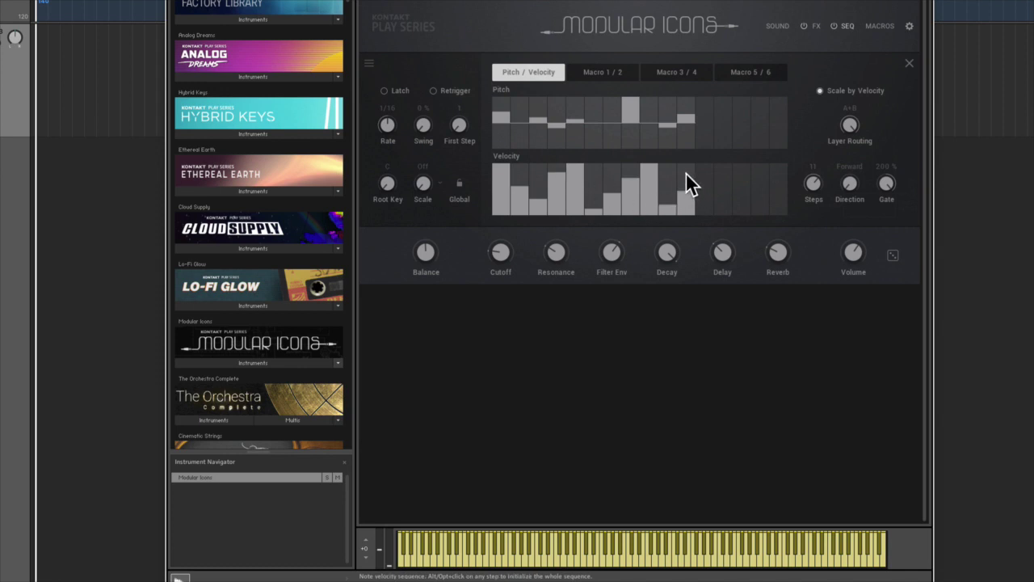
# Set the sequencer to a 1/8 rate in E Dorian and toggle Latch
pyautogui.moveTo(389, 129); pyautogui.dragTo(395, 191)
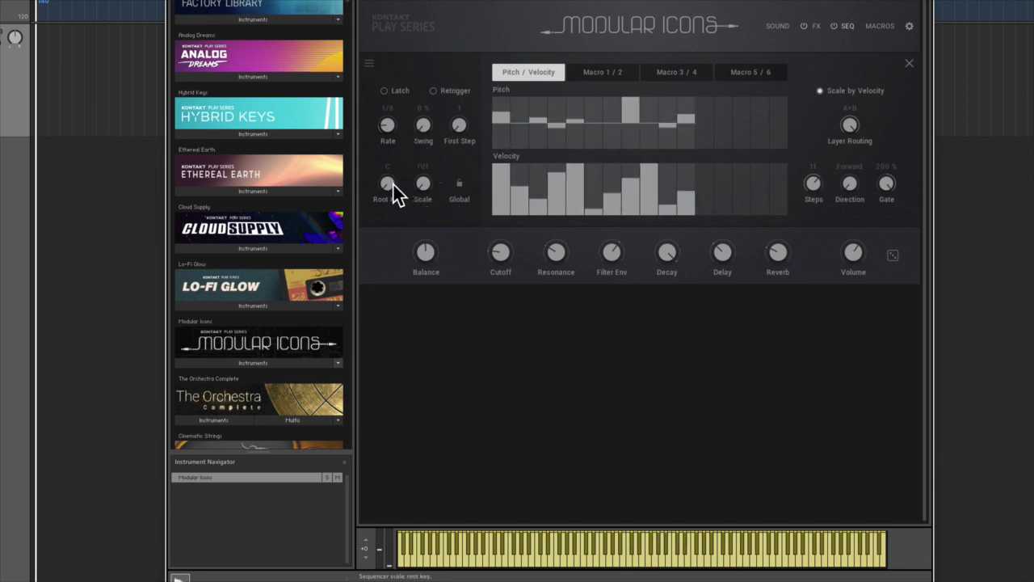
pyautogui.moveTo(394, 173); pyautogui.dragTo(389, 110)
pyautogui.scroll(1, 430, 171)
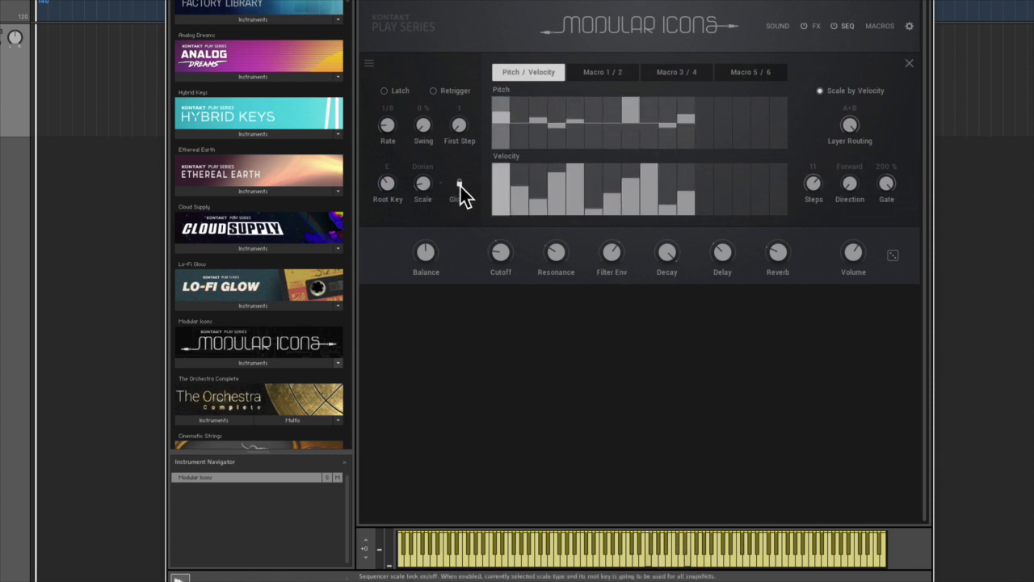
pyautogui.click(391, 94)
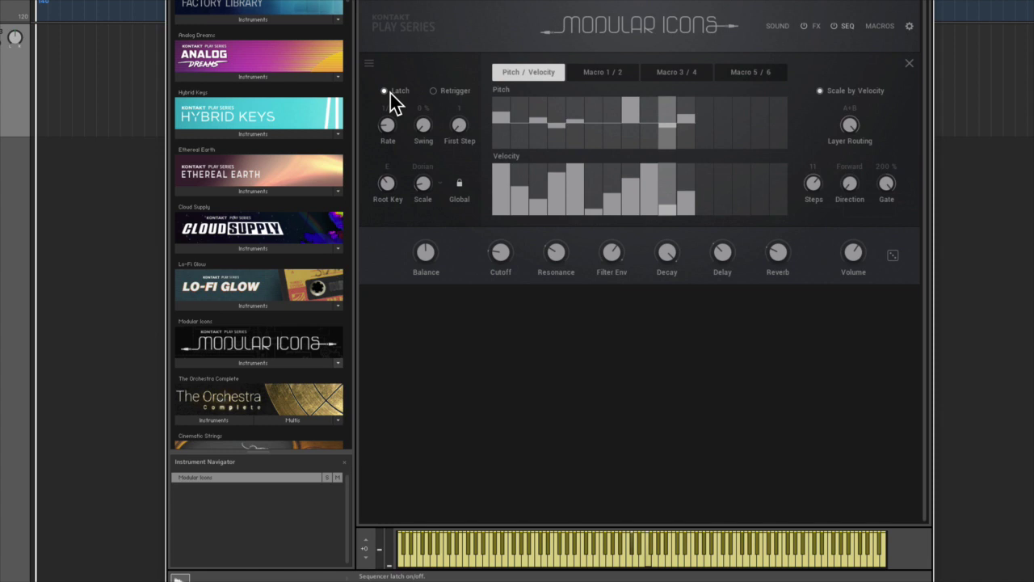
pyautogui.click(385, 92)
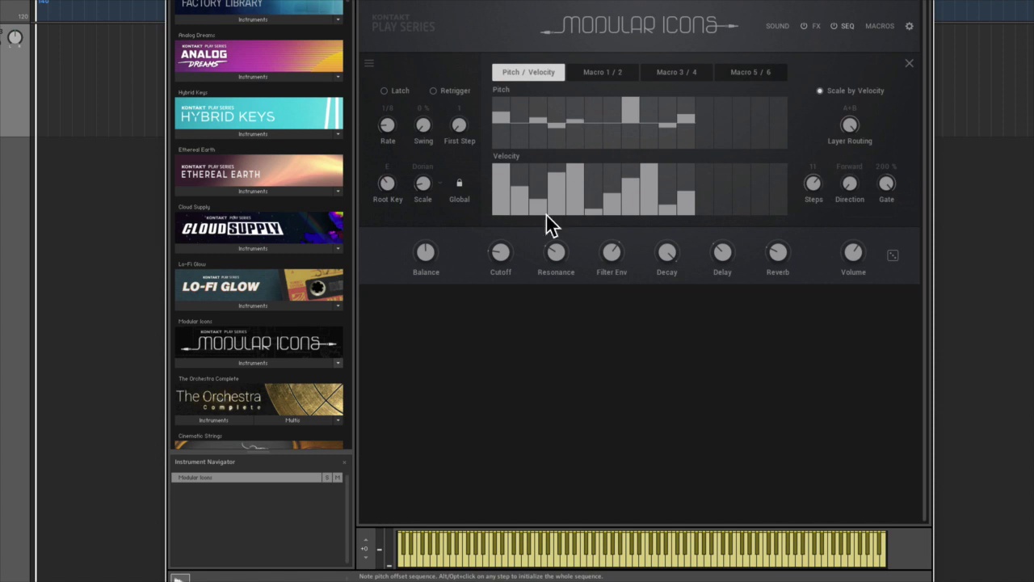
# Toggle the sequencer latch and browse the Cutoff/Resonance and Filter Env/Decay macro sequencers
pyautogui.click(385, 91)
pyautogui.click(613, 78)
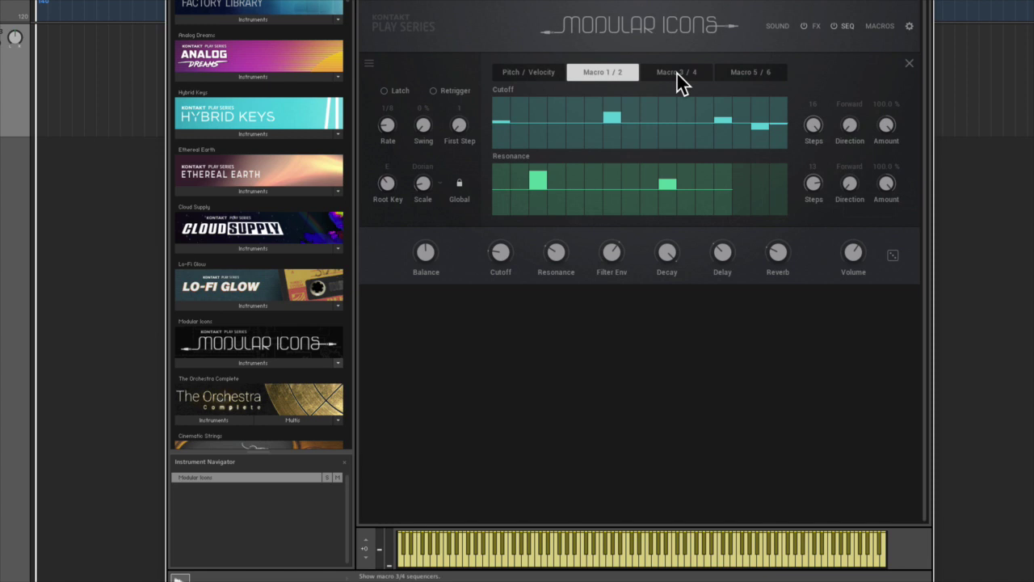
pyautogui.click(676, 74)
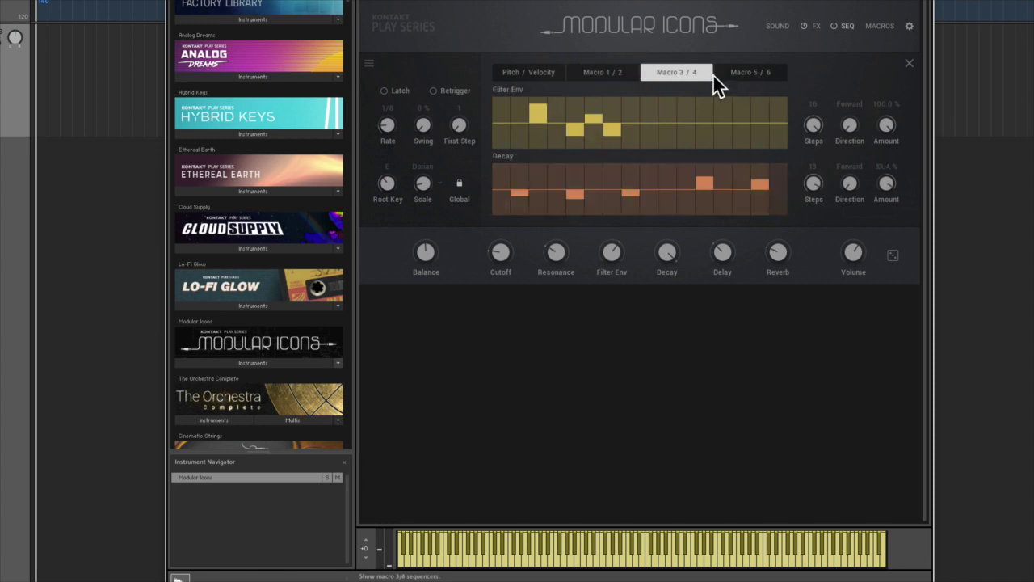
# Redraw the Cutoff macro sequence into low, flat steps and return to Pitch / Velocity
pyautogui.click(611, 74)
pyautogui.moveTo(506, 130); pyautogui.dragTo(571, 131)
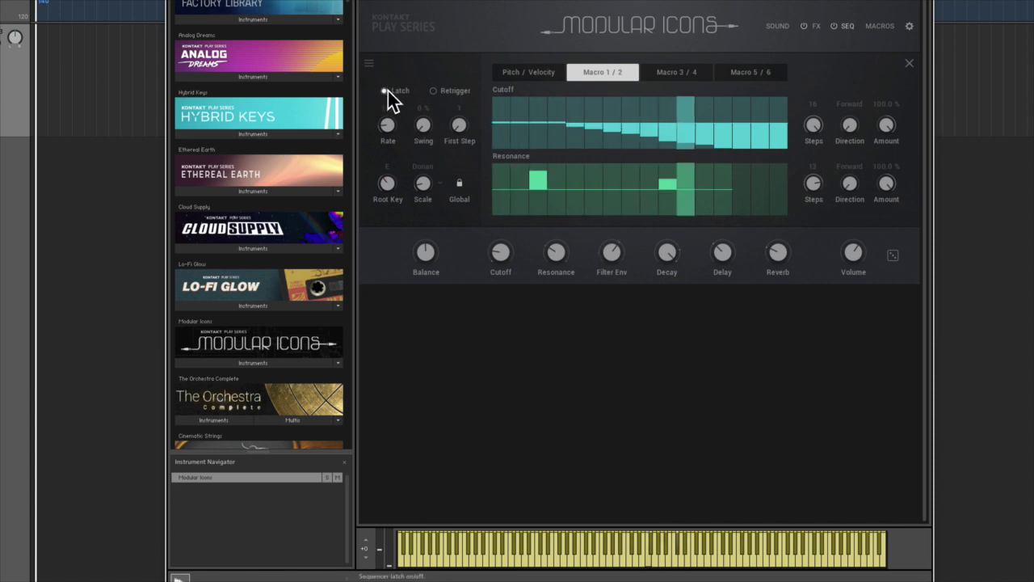
pyautogui.moveTo(631, 127); pyautogui.dragTo(787, 131)
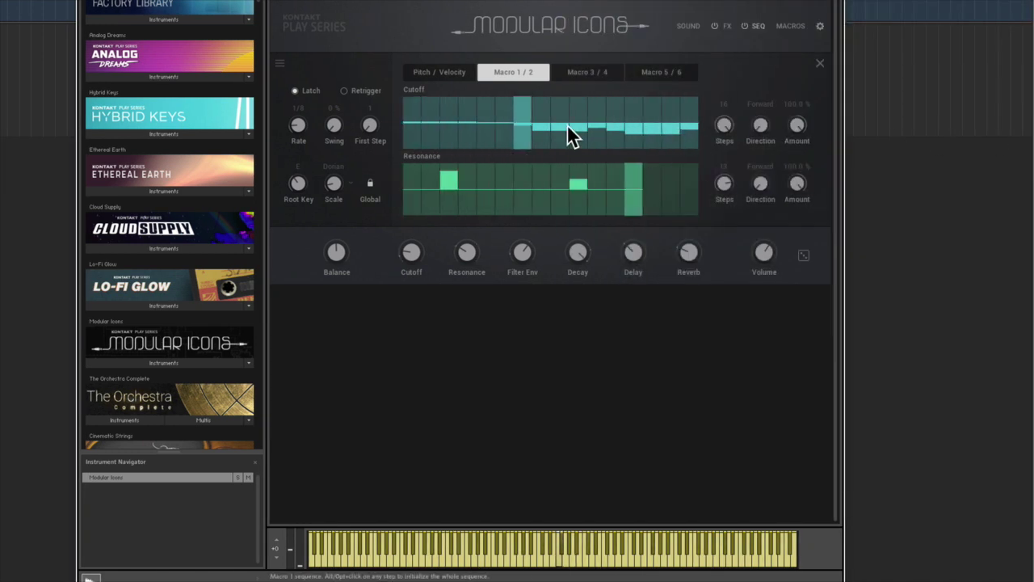
pyautogui.click(458, 76)
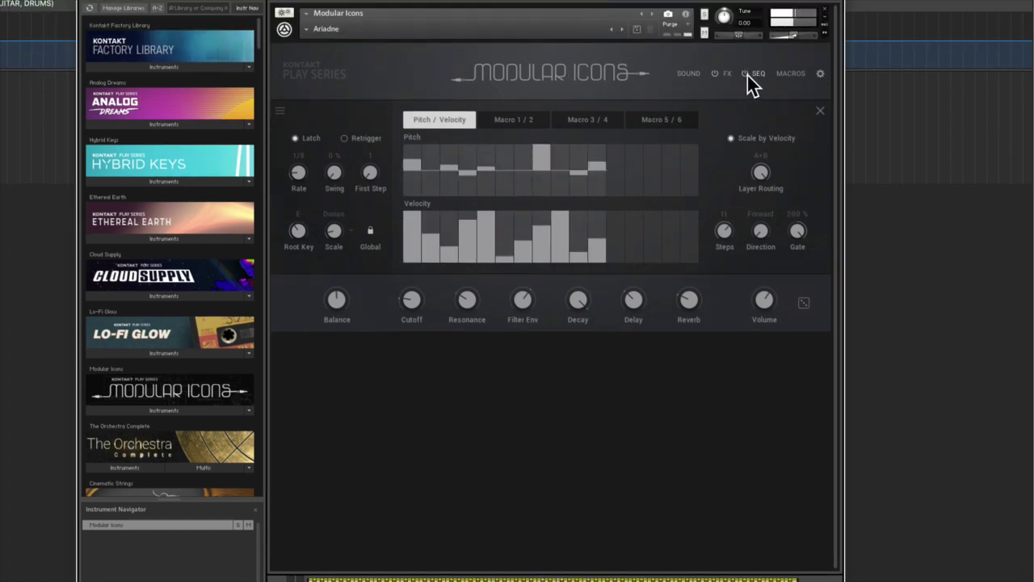
# Switch Latch off and turn the Macro 1/2 Cutoff Steps knob down to 7
pyautogui.click(307, 138)
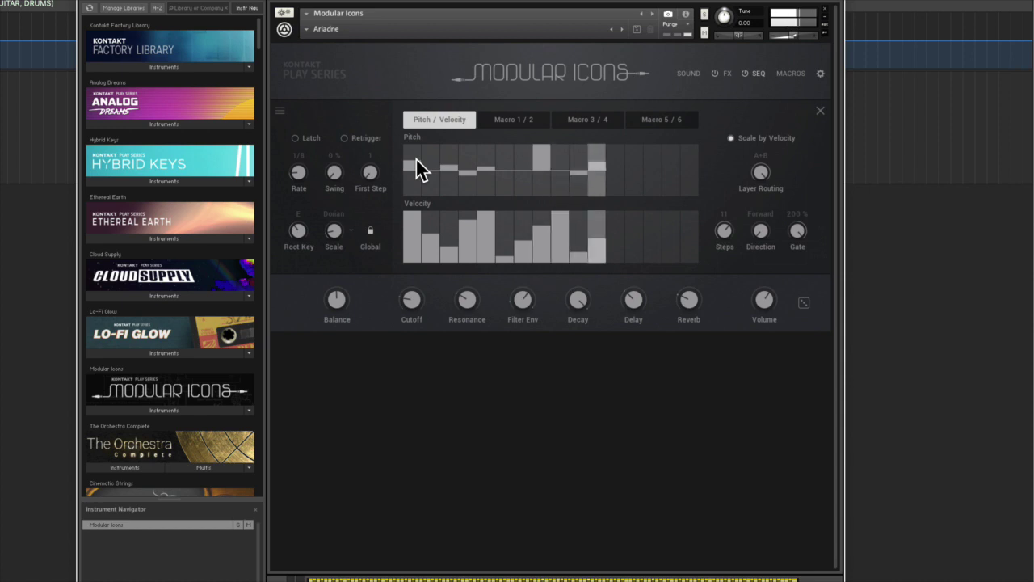
pyautogui.click(509, 120)
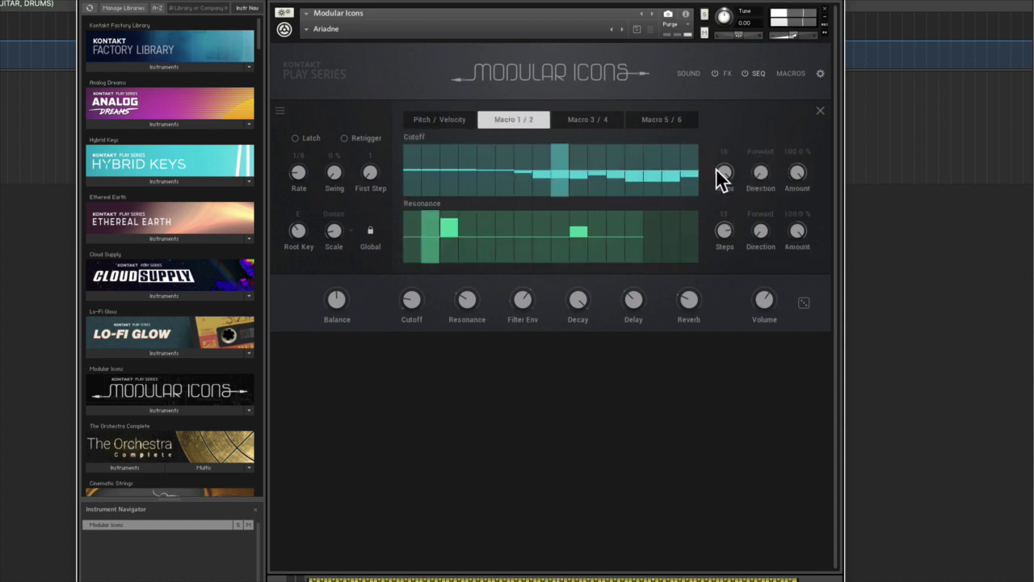
pyautogui.moveTo(723, 177); pyautogui.dragTo(724, 245)
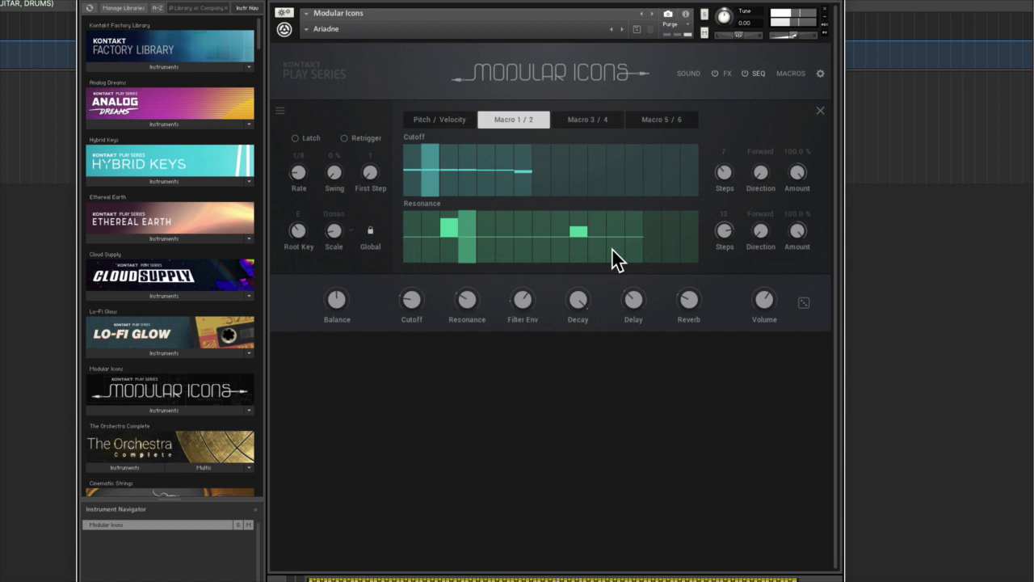
# Move from Pitch / Velocity through the MACROS and FX pages to the SOUND layer A editor
pyautogui.click(451, 121)
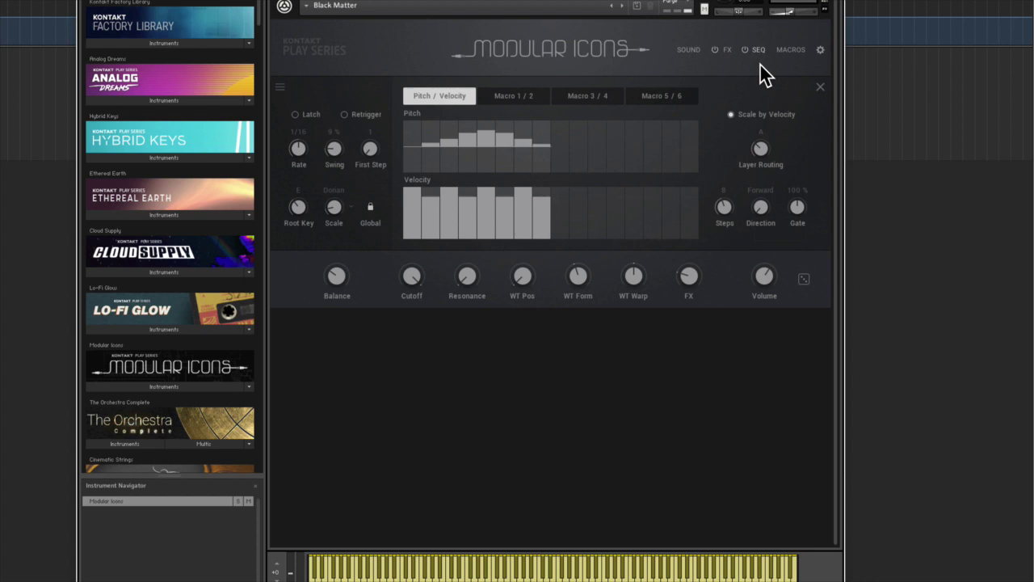
pyautogui.click(791, 50)
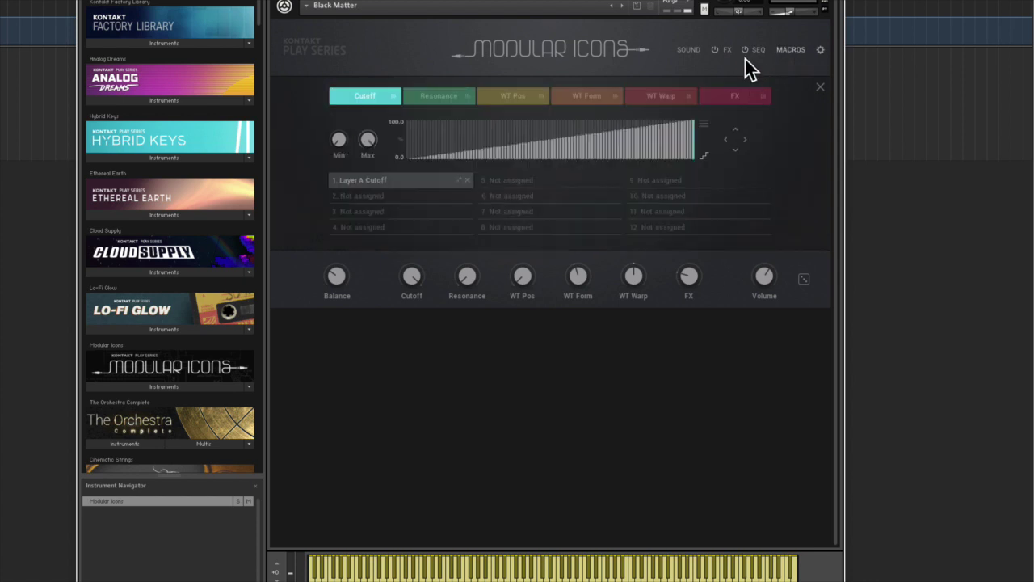
pyautogui.click(755, 49)
pyautogui.click(725, 49)
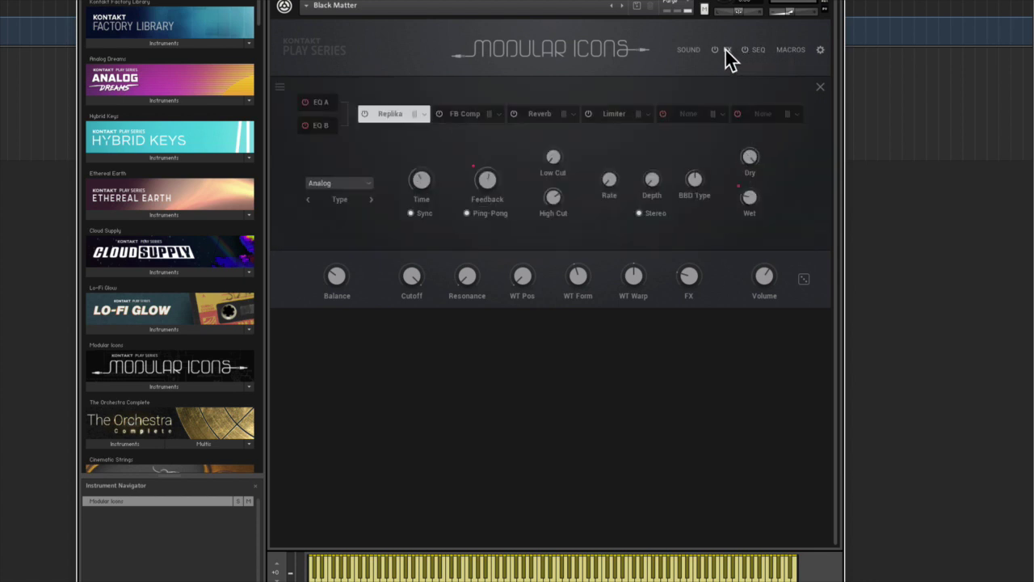
pyautogui.click(693, 50)
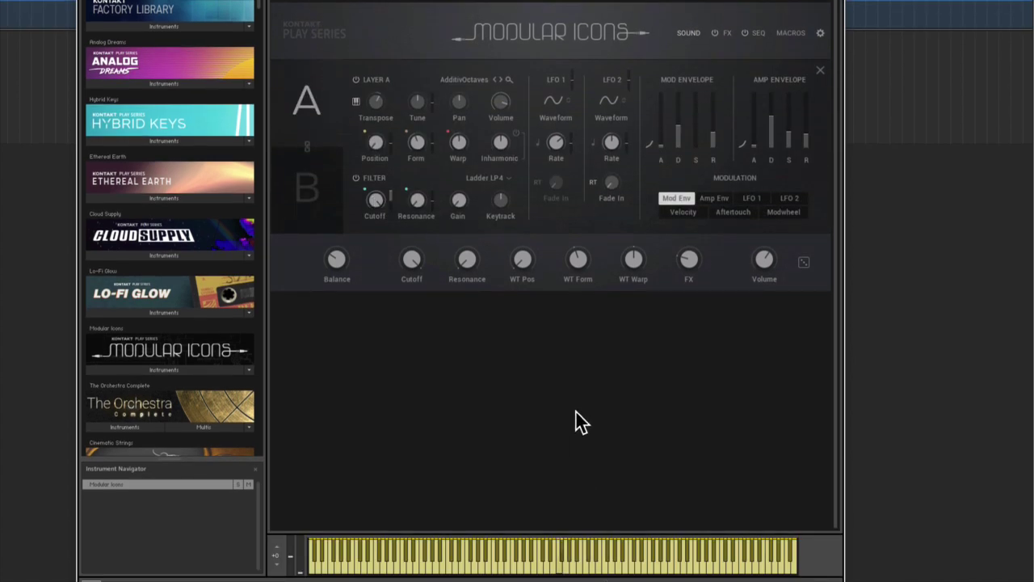
# Raise the Mod Envelope attack, then the Amp Envelope attack to about 390 ms
pyautogui.moveTo(797, 12); pyautogui.dragTo(789, 12)
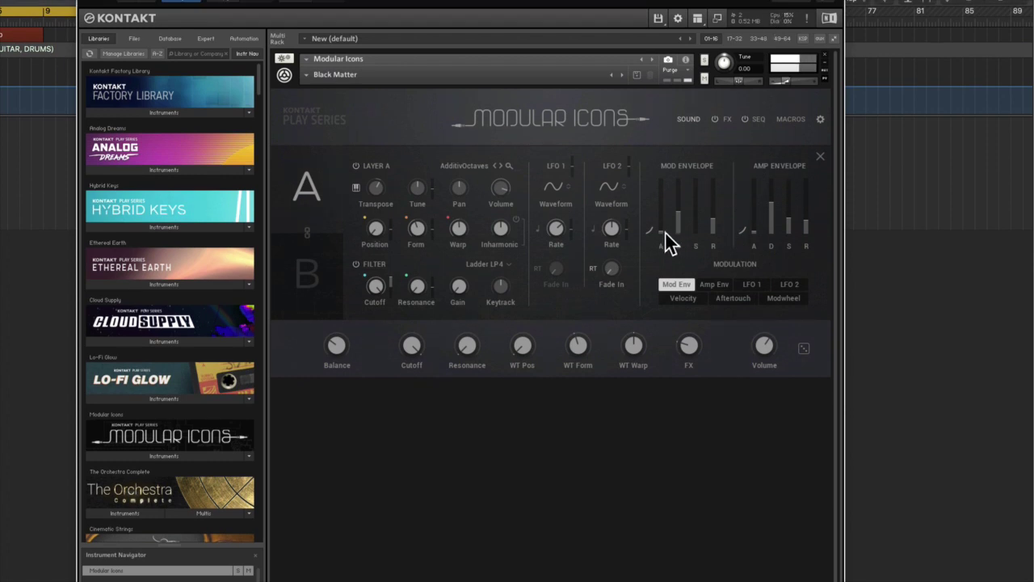
pyautogui.moveTo(667, 242); pyautogui.dragTo(669, 173)
pyautogui.moveTo(756, 226); pyautogui.dragTo(757, 213)
pyautogui.moveTo(753, 200); pyautogui.dragTo(763, 247)
# Return to the main view and load the Adriatic Wave preset from the category list
pyautogui.click(691, 118)
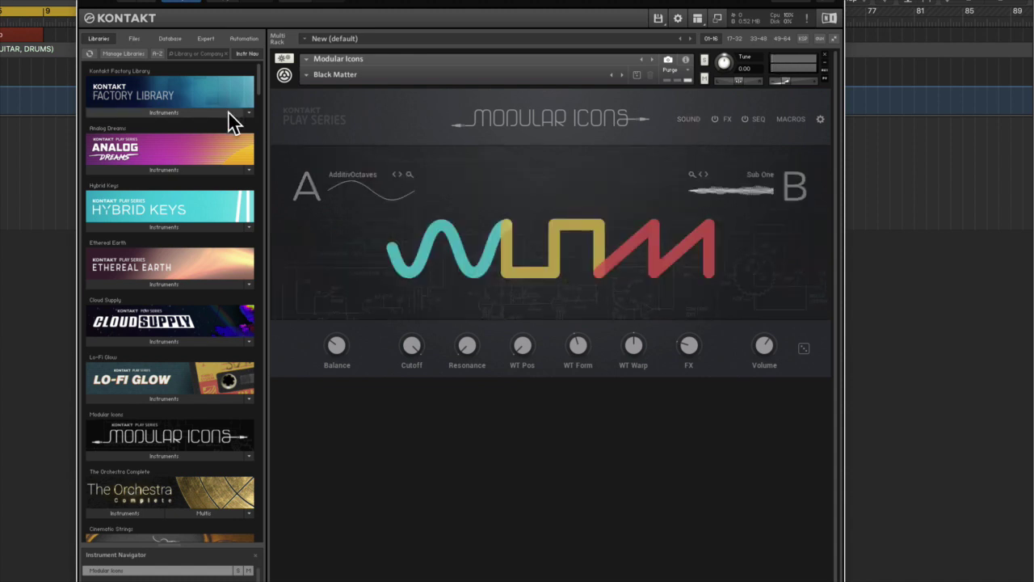
pyautogui.click(306, 75)
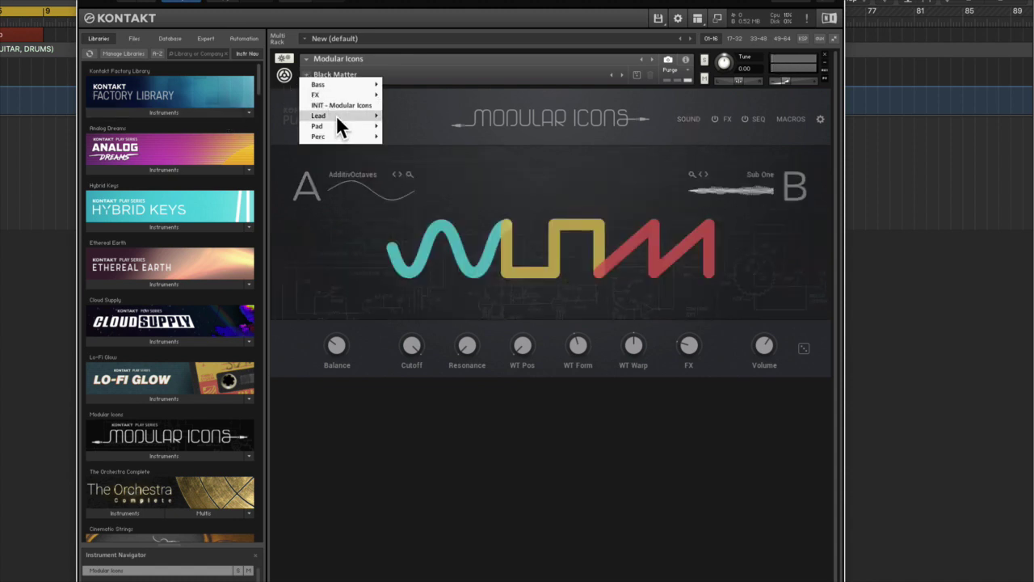
pyautogui.moveTo(372, 135)
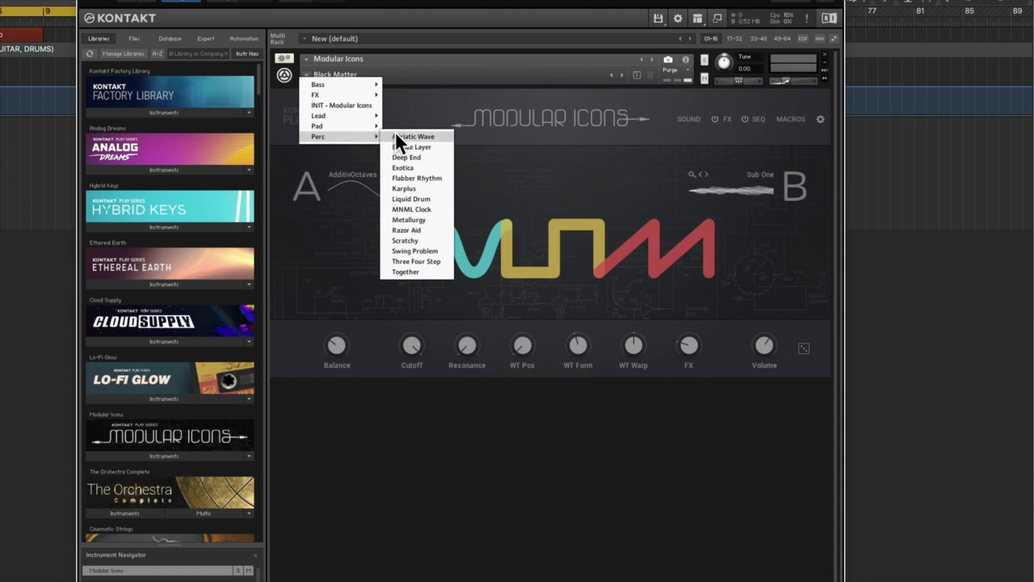
pyautogui.click(398, 137)
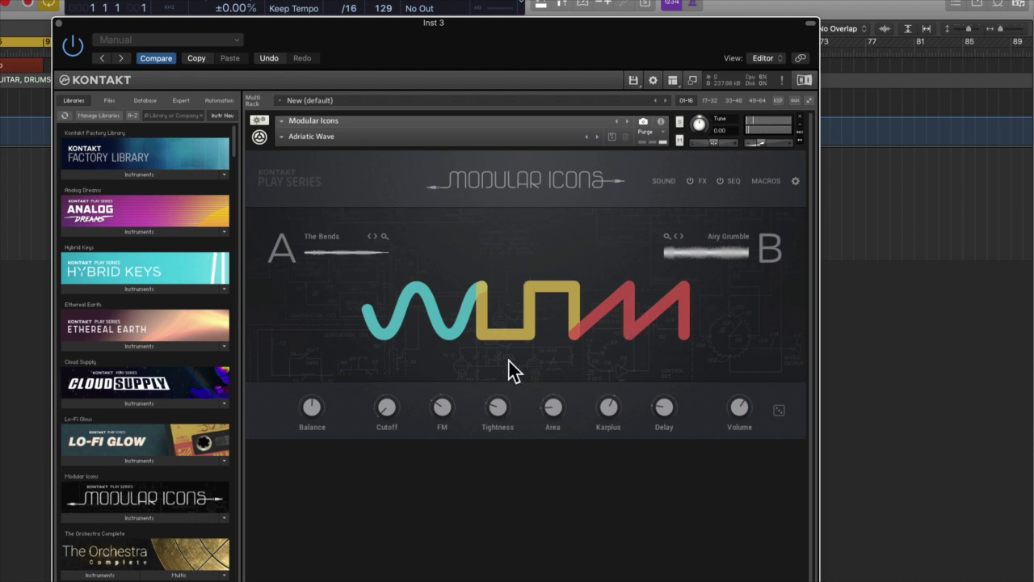
pyautogui.moveTo(557, 53); pyautogui.dragTo(556, 47)
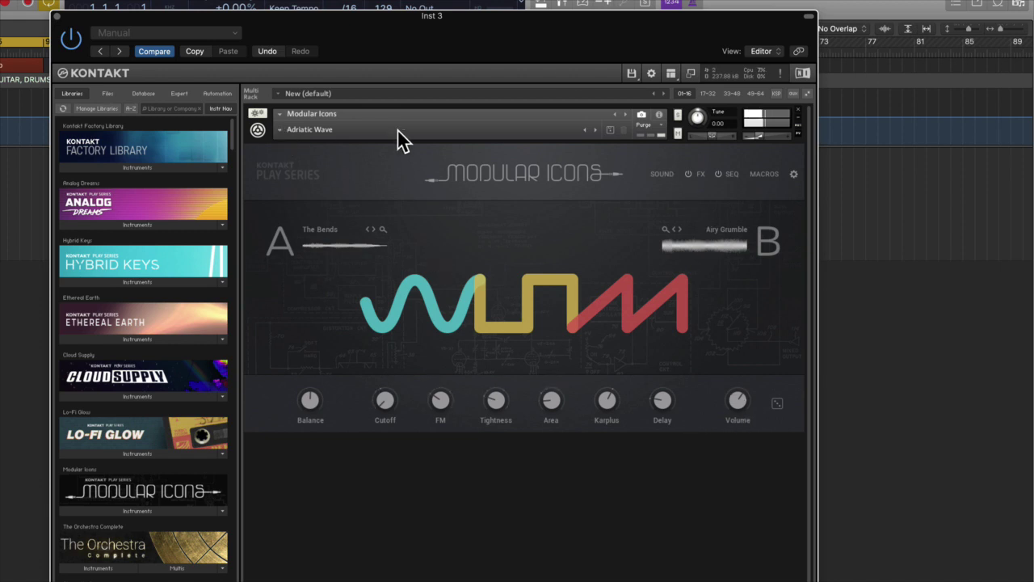
# Step through presets to Bronze Layer and Deep End, briefly checking the snapshot menu
pyautogui.click(596, 129)
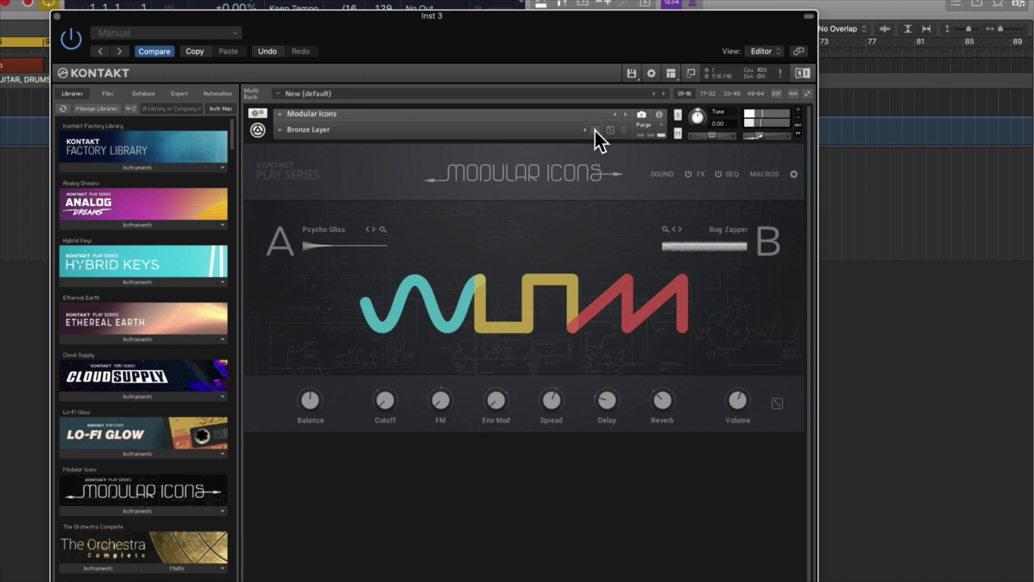
pyautogui.click(595, 128)
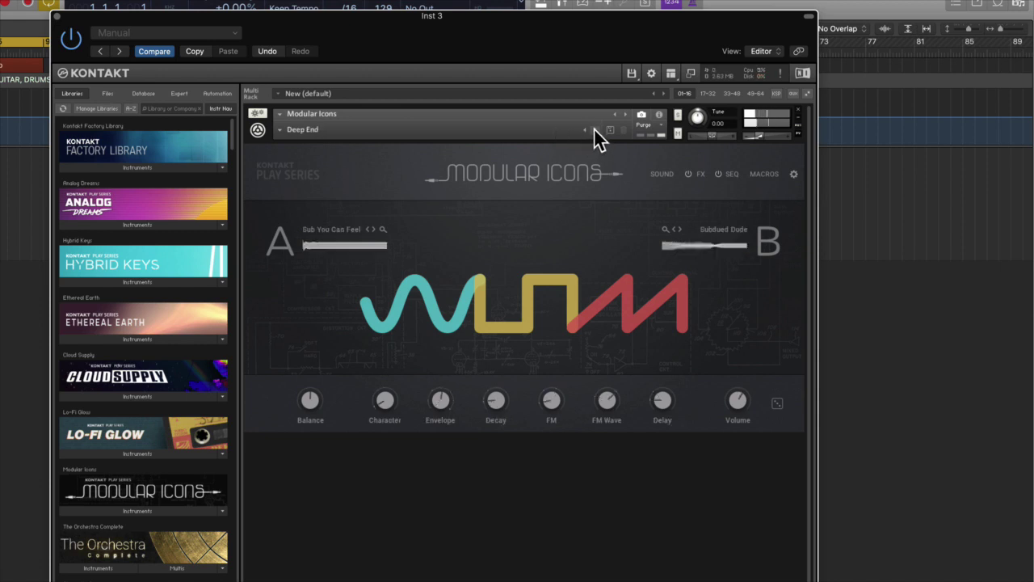
pyautogui.click(289, 131)
pyautogui.moveTo(321, 192)
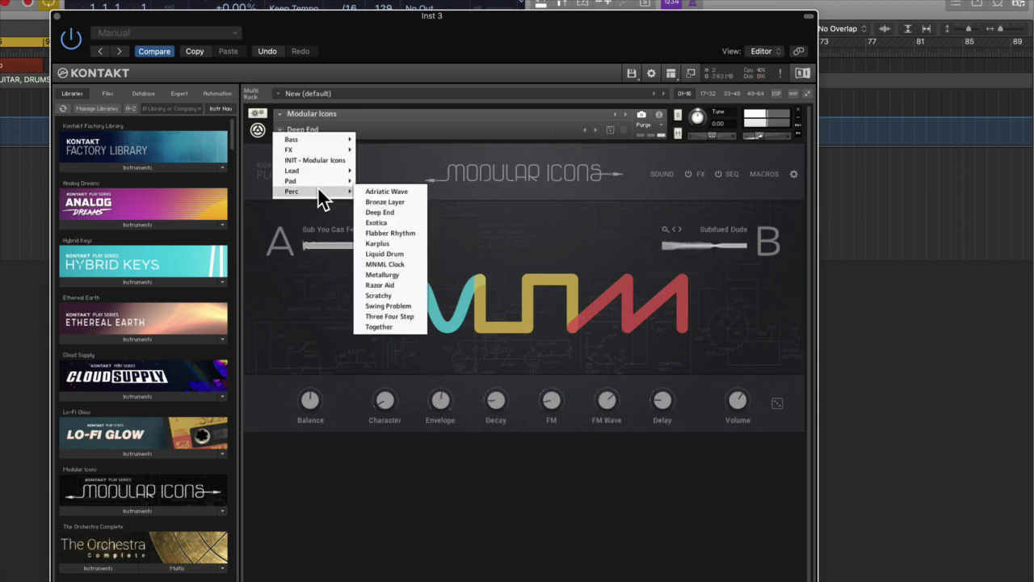
pyautogui.click(564, 185)
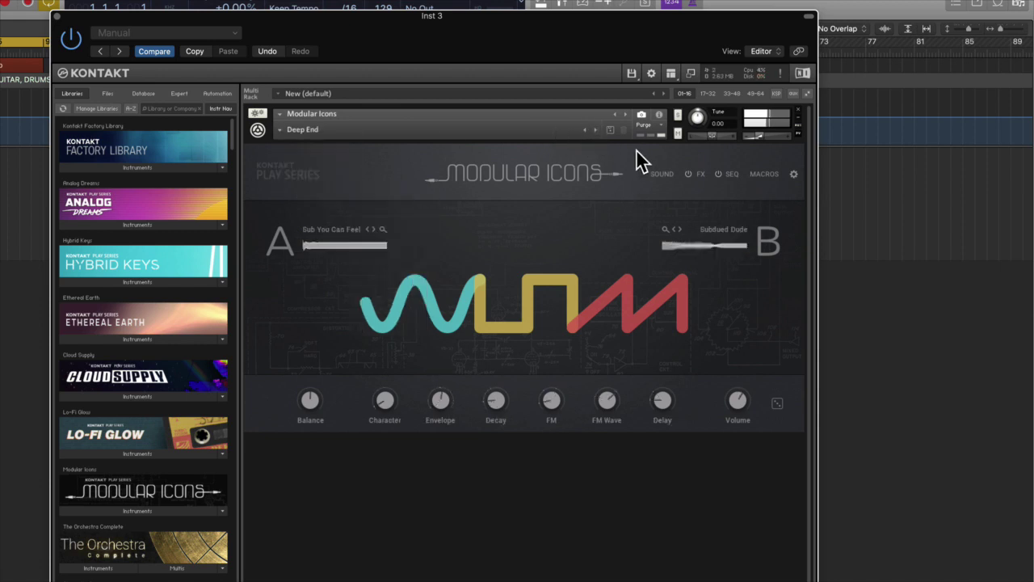
# Advance snapshots past Exotica and Flabber Rhythm to Karplus and show its sound editor
pyautogui.click(595, 129)
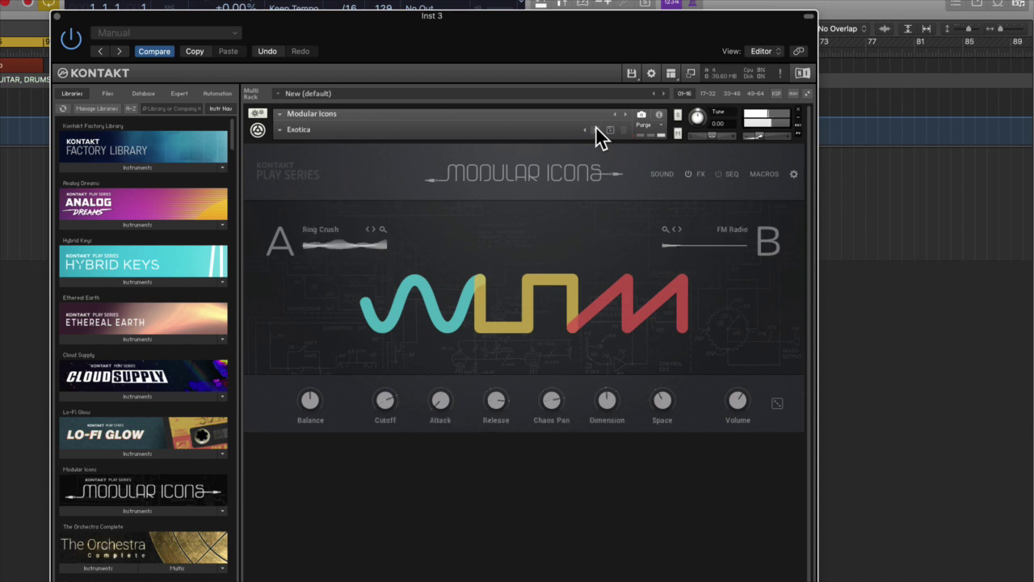
pyautogui.click(596, 129)
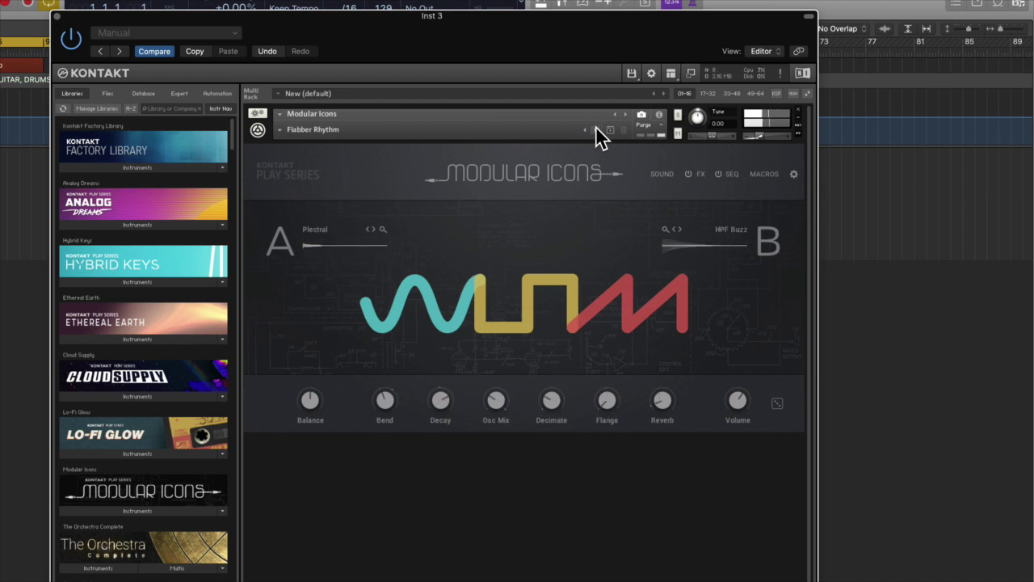
pyautogui.click(595, 129)
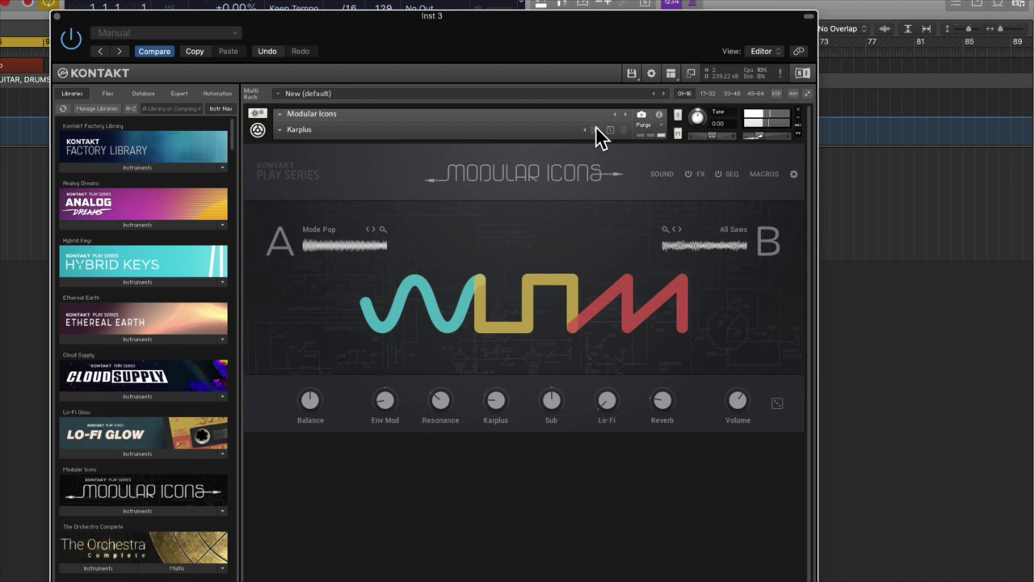
pyautogui.click(663, 176)
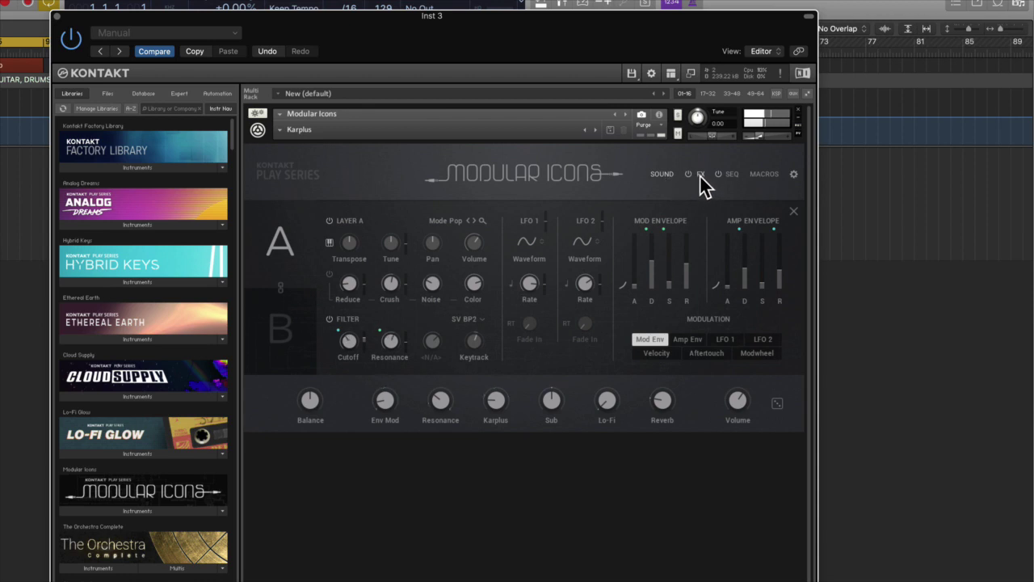
# Go to the SEQ page and load the next snapshot, Liquid Drum
pyautogui.click(700, 174)
pyautogui.click(731, 174)
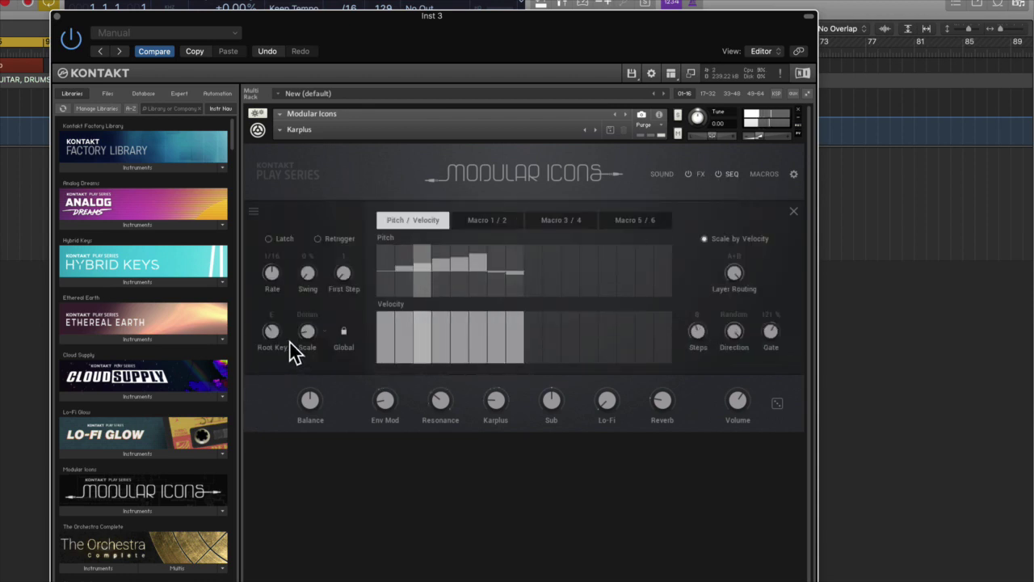
pyautogui.click(594, 129)
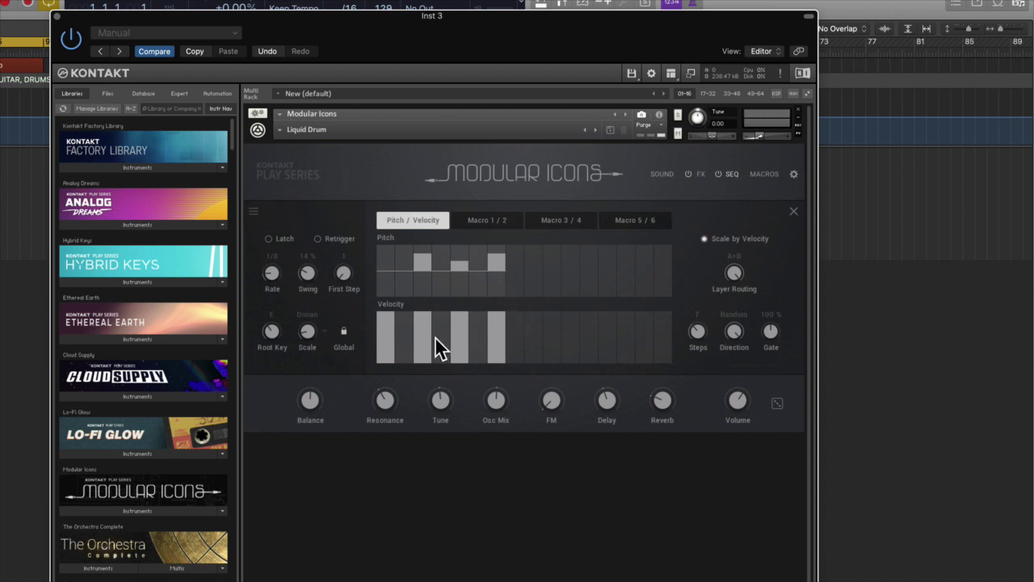
# Set the sequencer root key to C and the scale to Mixolydian
pyautogui.moveTo(289, 334); pyautogui.dragTo(284, 388)
pyautogui.moveTo(304, 342); pyautogui.dragTo(316, 399)
pyautogui.click(324, 331)
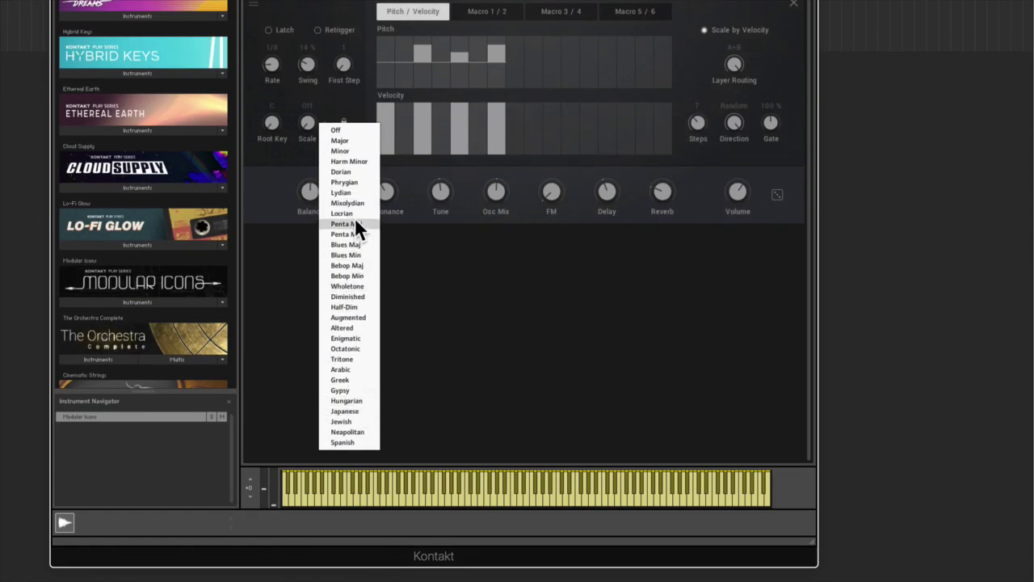
pyautogui.click(354, 204)
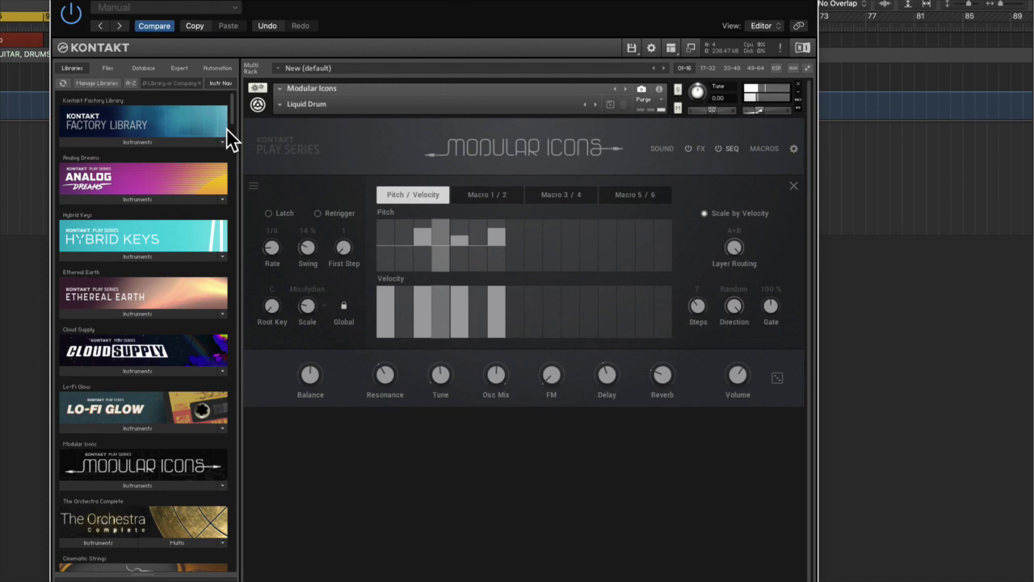
# Load Holding Pattern from the Pad category of the snapshot menu
pyautogui.click(280, 103)
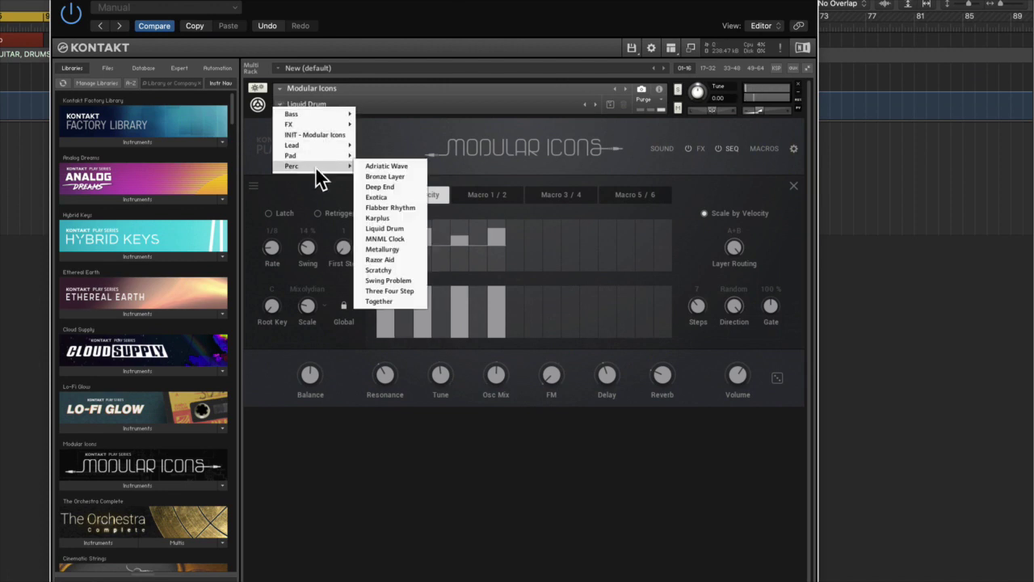
pyautogui.moveTo(319, 153)
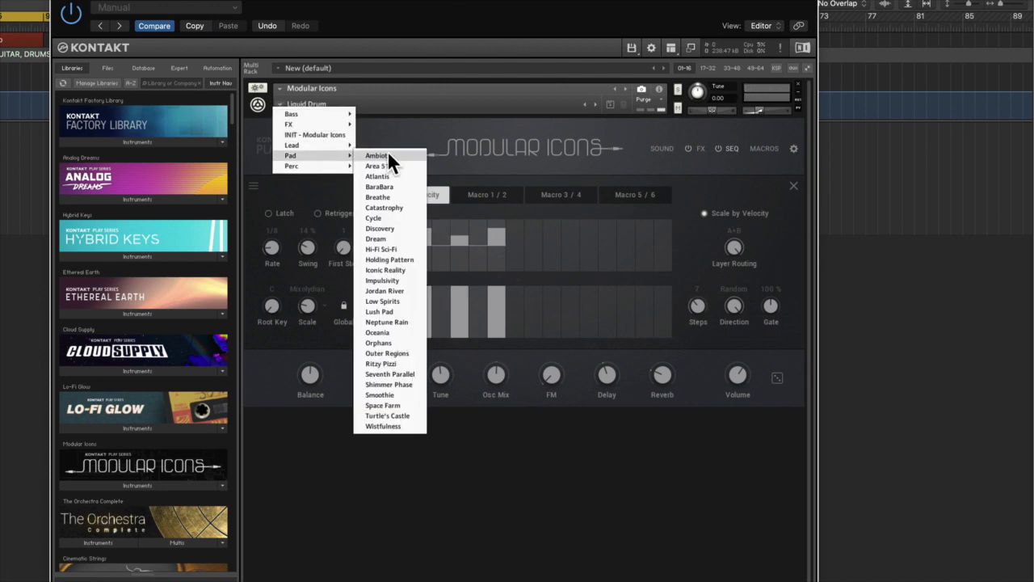
pyautogui.click(394, 258)
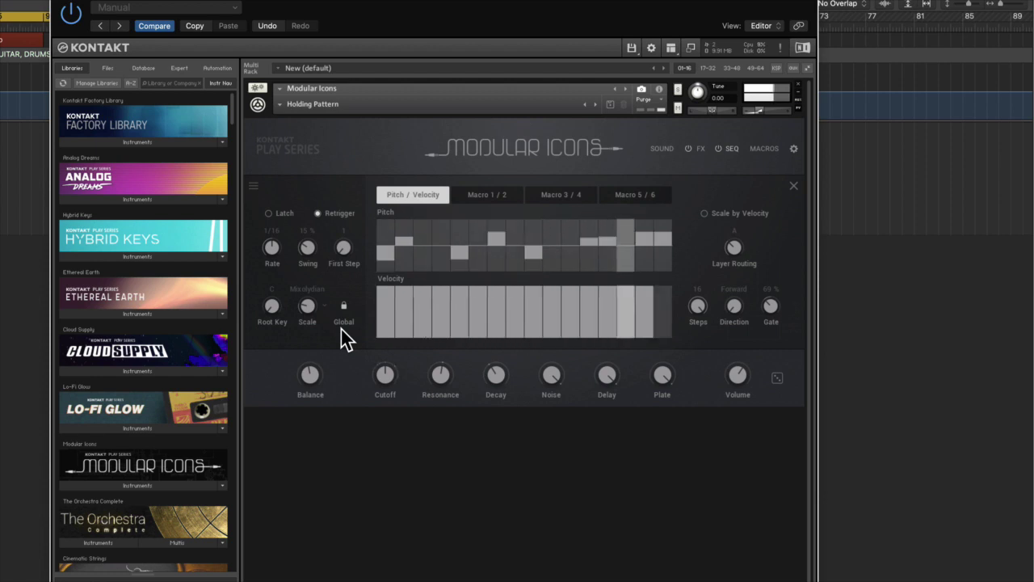
# View the MACROS and A/B layer settings pages, then show the Warm Embrace sound editor
pyautogui.click(774, 148)
pyautogui.click(793, 150)
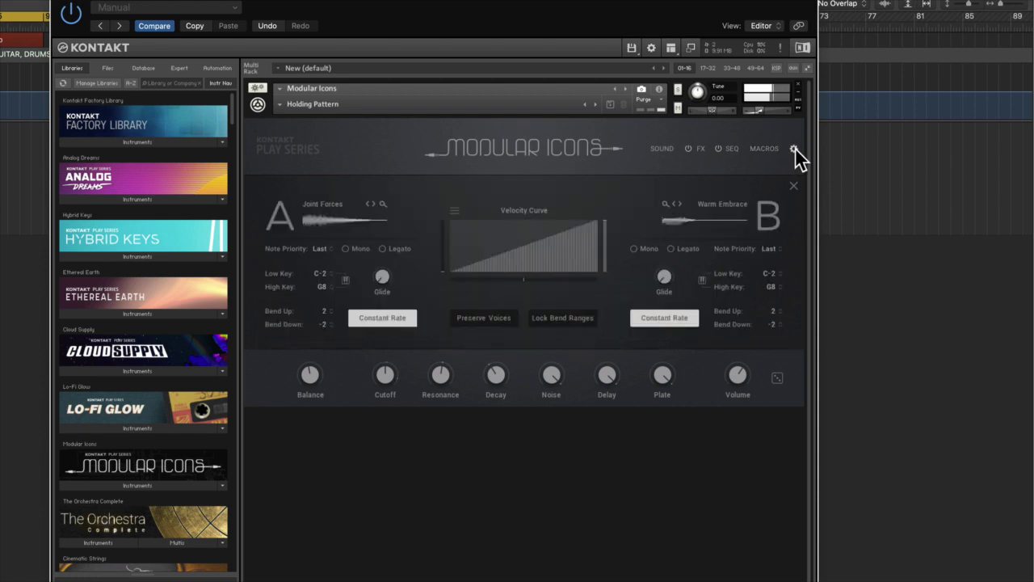
pyautogui.click(767, 151)
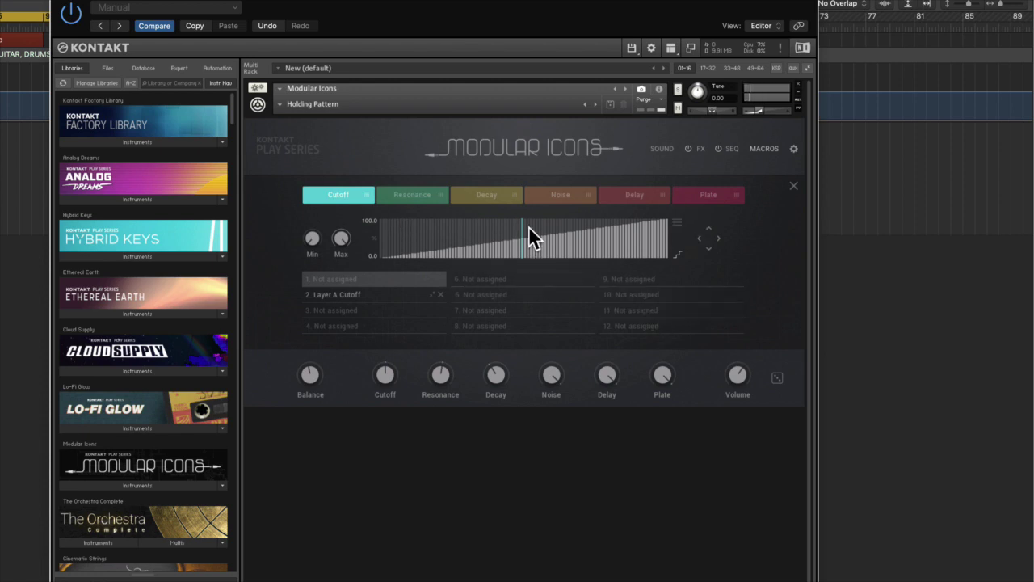
pyautogui.click(663, 149)
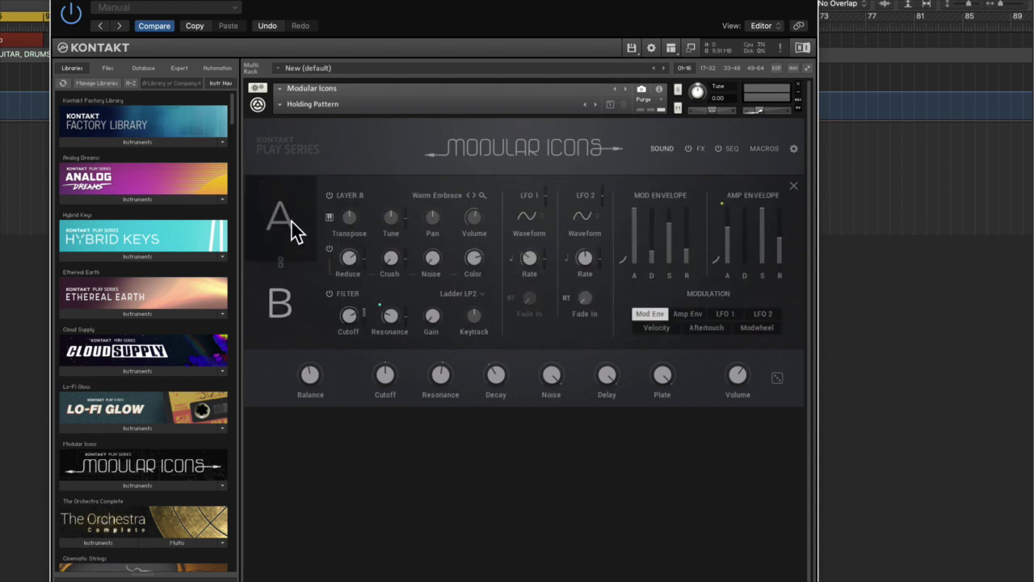
# On the macros page, turn Balance toward layer B to A 37 | 63 B
pyautogui.click(702, 150)
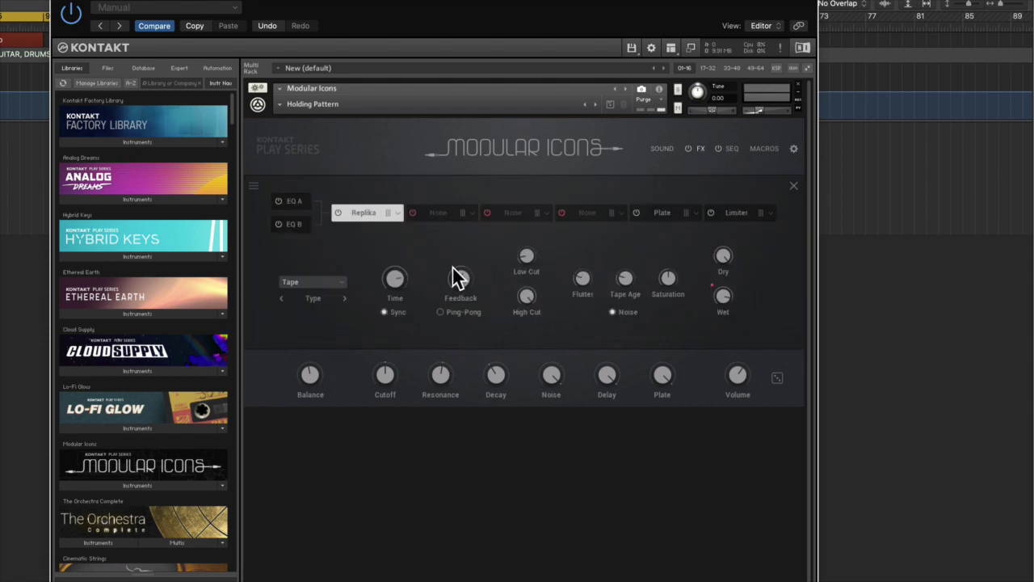
pyautogui.click(737, 150)
pyautogui.click(758, 149)
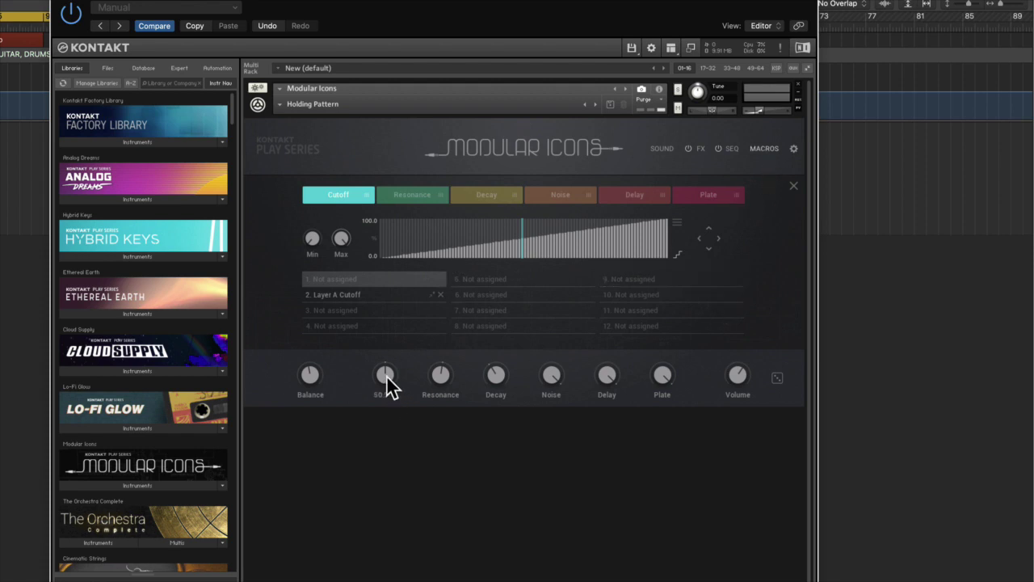
pyautogui.moveTo(387, 349)
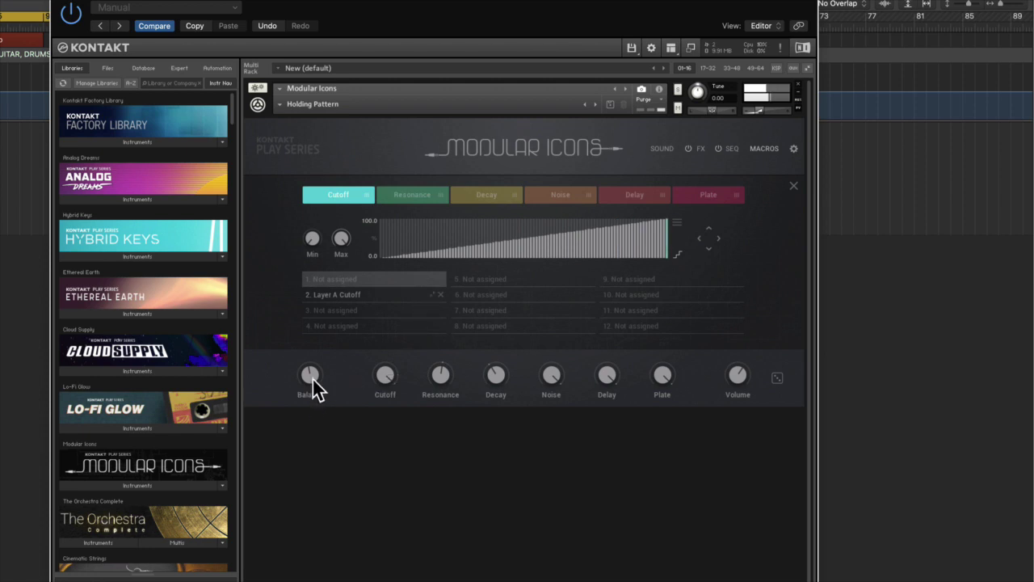
pyautogui.moveTo(314, 363); pyautogui.dragTo(307, 294)
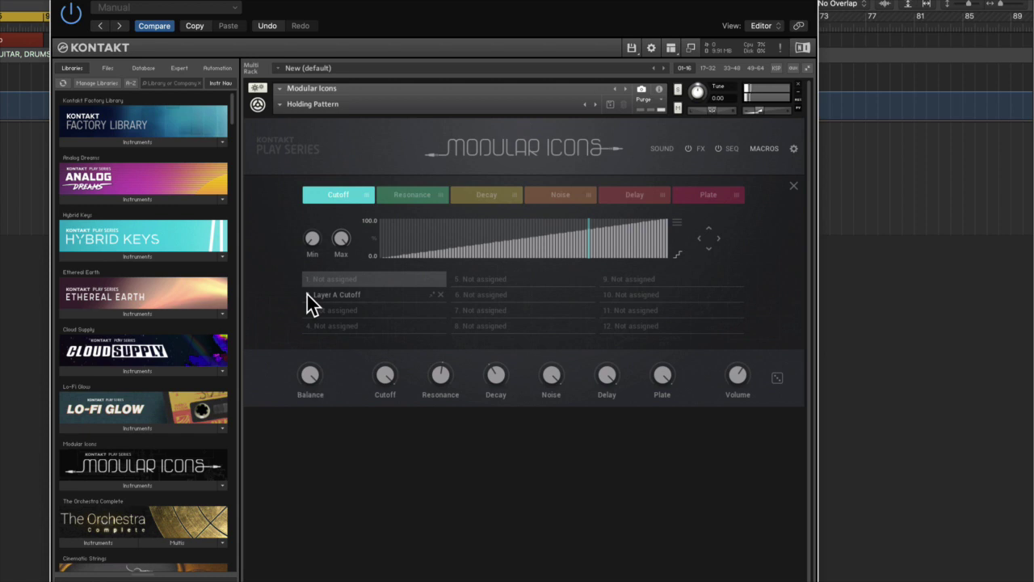
pyautogui.click(731, 149)
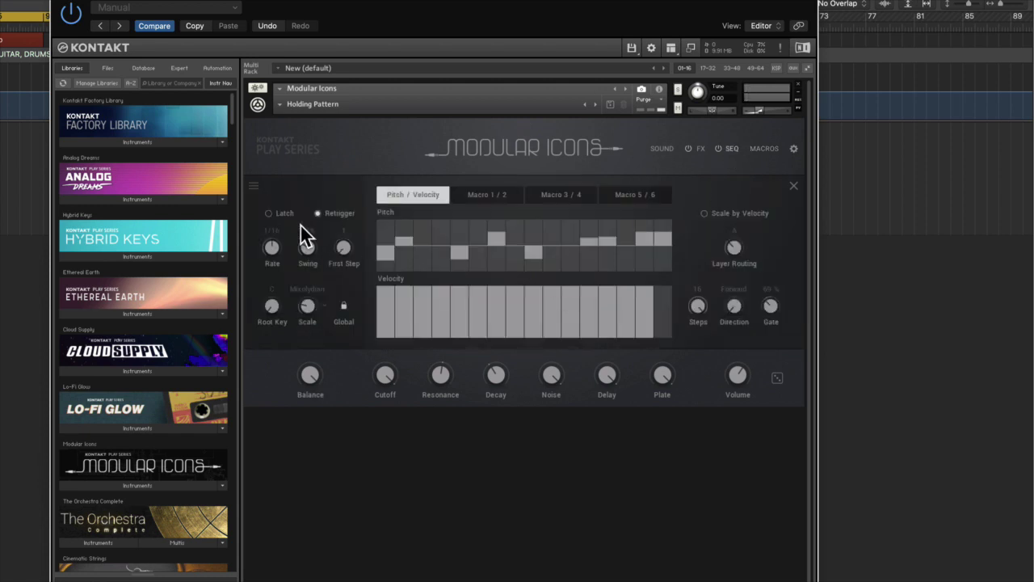
pyautogui.click(493, 198)
pyautogui.click(591, 199)
pyautogui.click(632, 198)
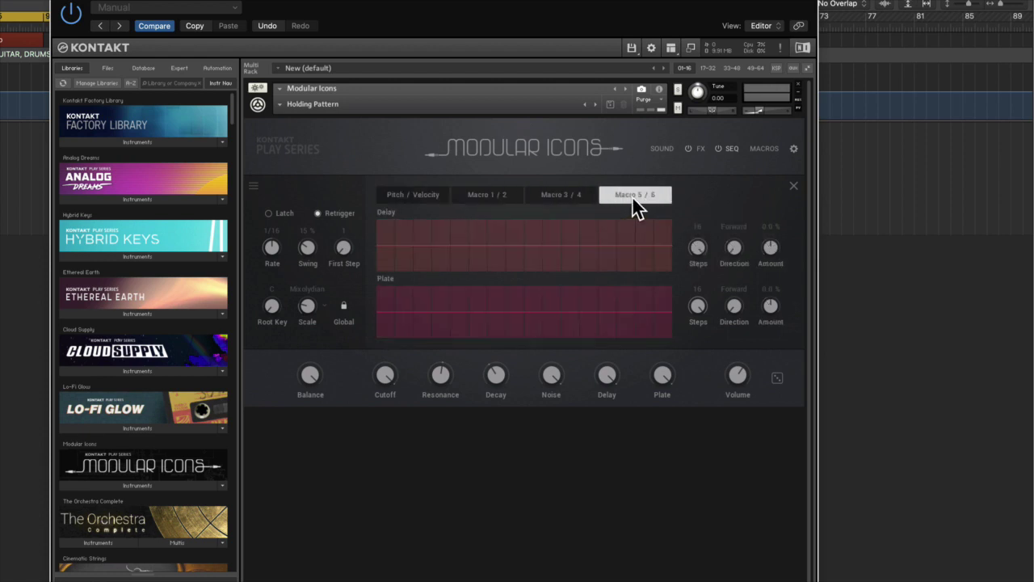
pyautogui.click(566, 195)
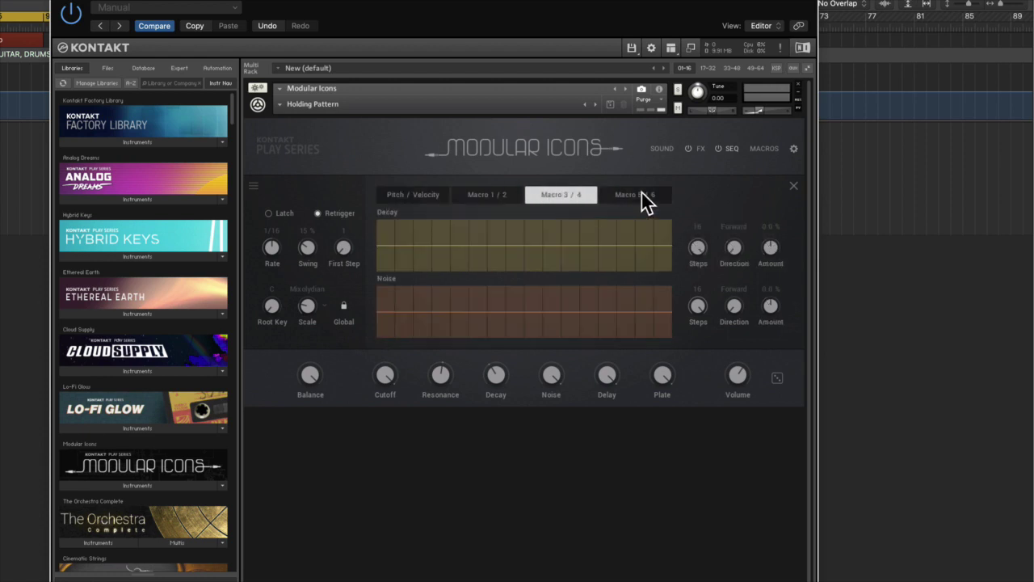
pyautogui.click(766, 151)
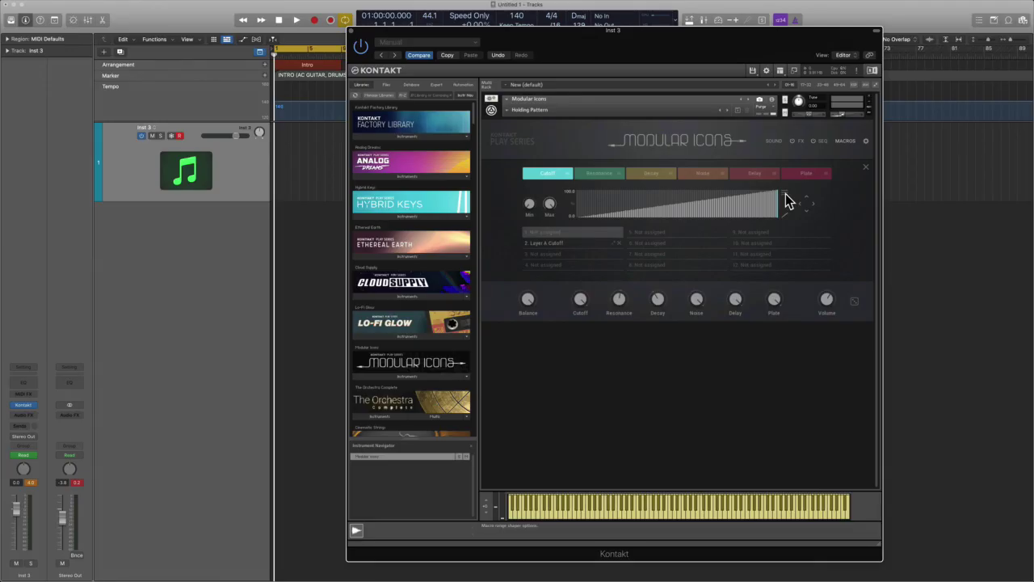
# Slide the Kontakt plug-in window left by its title bar
pyautogui.moveTo(660, 46); pyautogui.dragTo(589, 44)
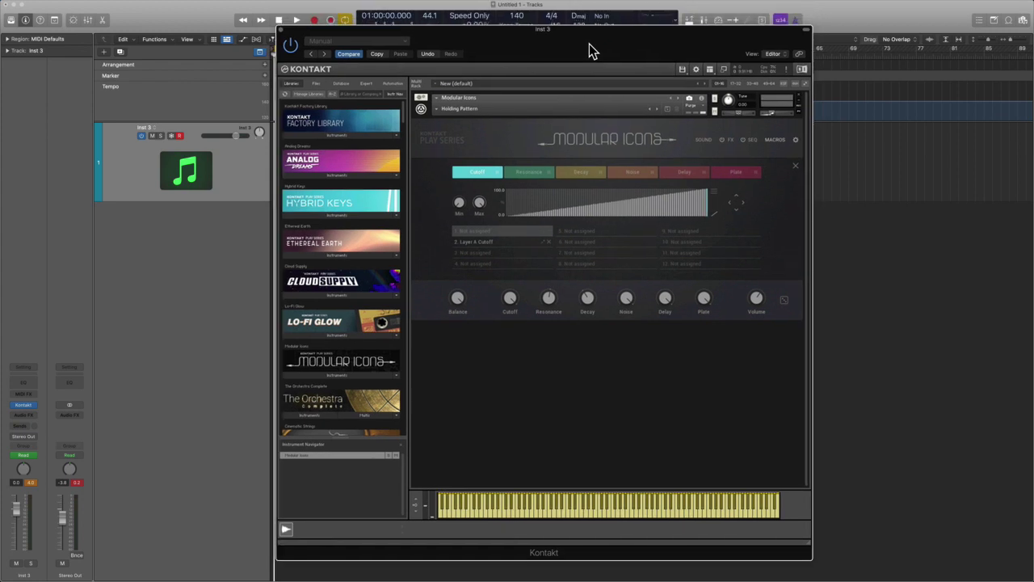